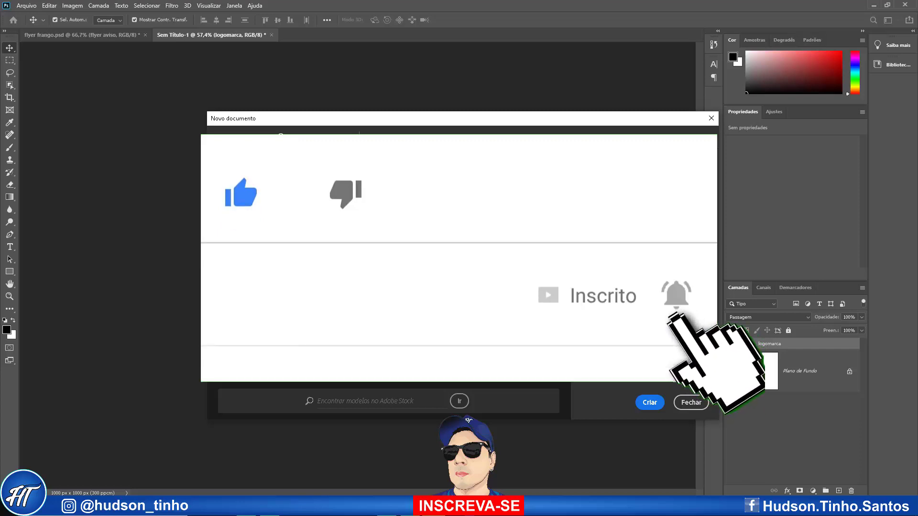
Create a new blank 1080×1080 px document.
left_click(651, 404)
Add a radial gradient fill layer based on the foreground-to-background preset.
left_click(813, 490)
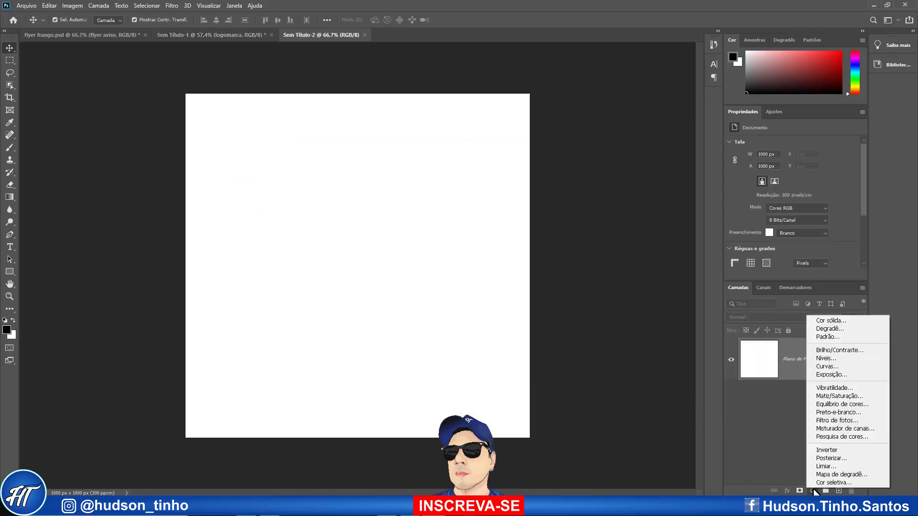
left_click(814, 329)
left_click(426, 145)
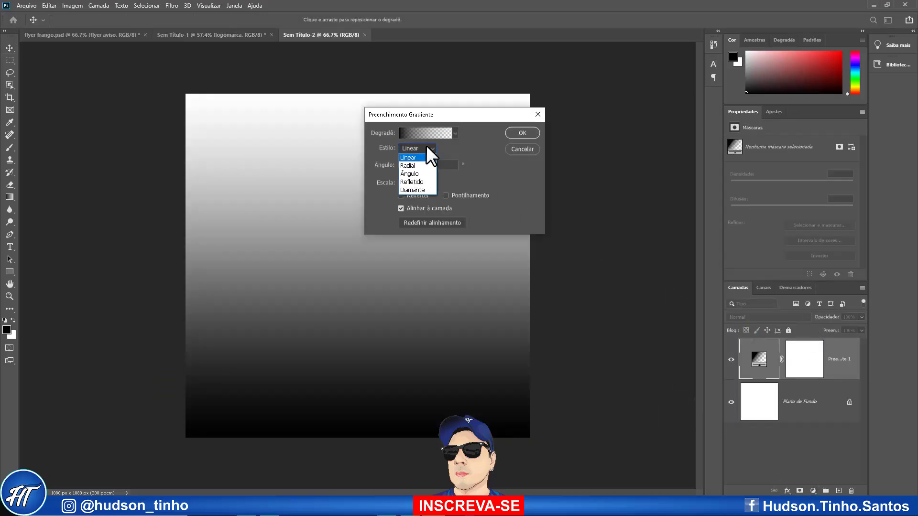
left_click(411, 162)
left_click(423, 133)
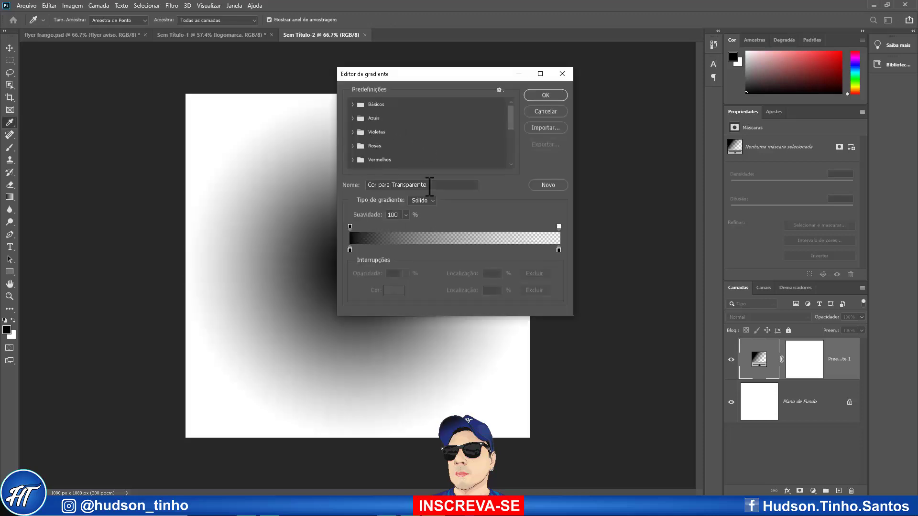
left_click(352, 145, "ctrl")
scroll(354, 138, "up", 2)
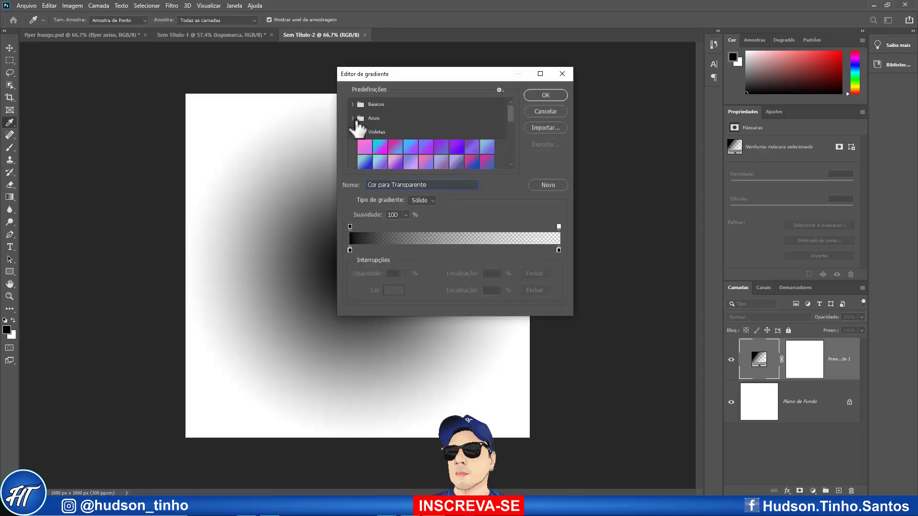
scroll(359, 117, "up", 2)
scroll(363, 122, "up", 2)
left_click(364, 120)
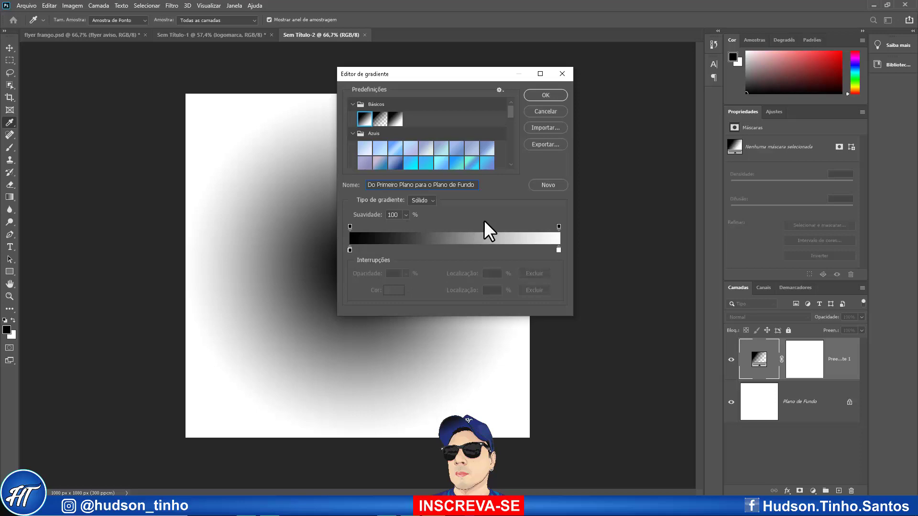
left_click(353, 134)
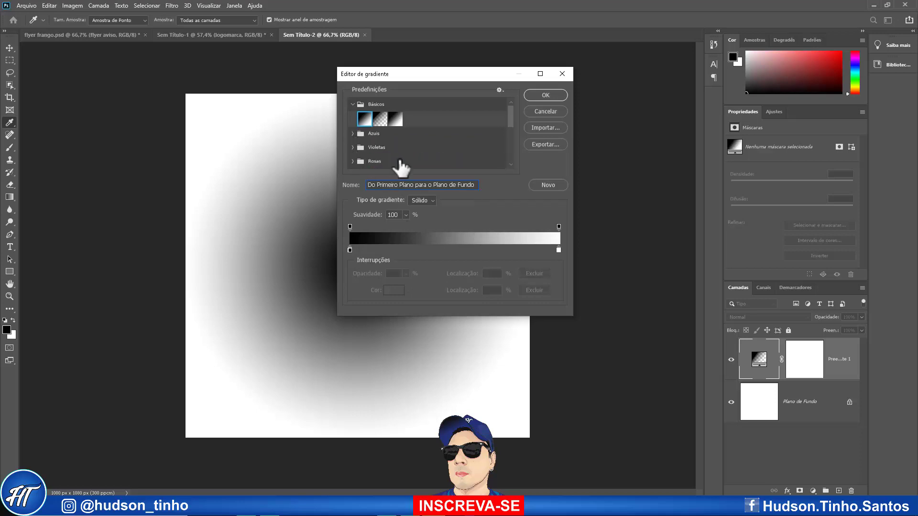
Reposition the gradient stops, make the centre stop dark red, and apply the fill.
mouse_move(348, 249)
left_mouse_down()
mouse_move(558, 251)
mouse_move(332, 256)
left_mouse_up()
mouse_move(558, 249)
left_mouse_down()
mouse_move(503, 253)
mouse_move(559, 250)
left_mouse_up()
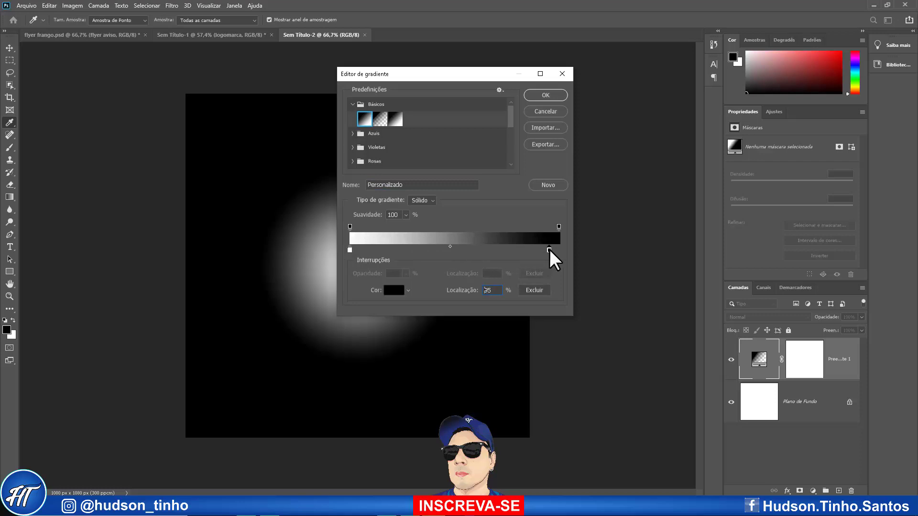
left_click(350, 250)
left_click(394, 290)
left_click(438, 181)
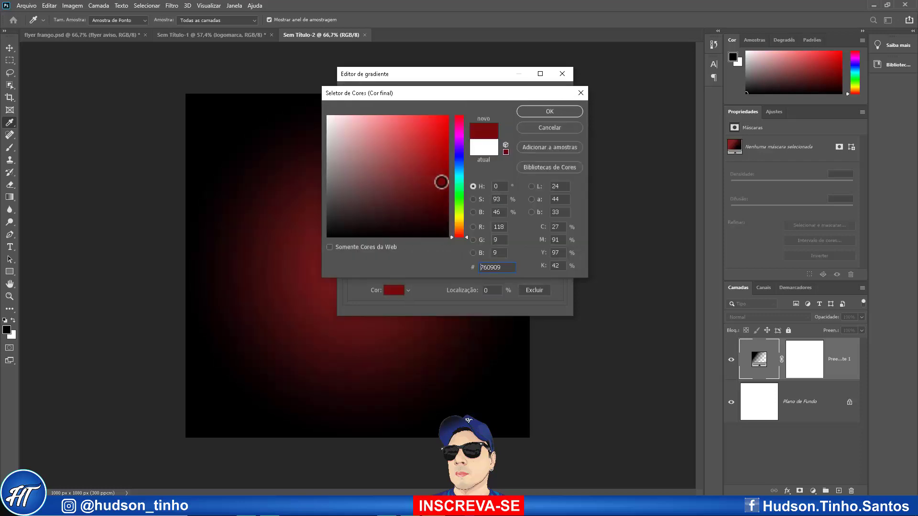
left_click(541, 115)
left_click(545, 95)
left_click(516, 136)
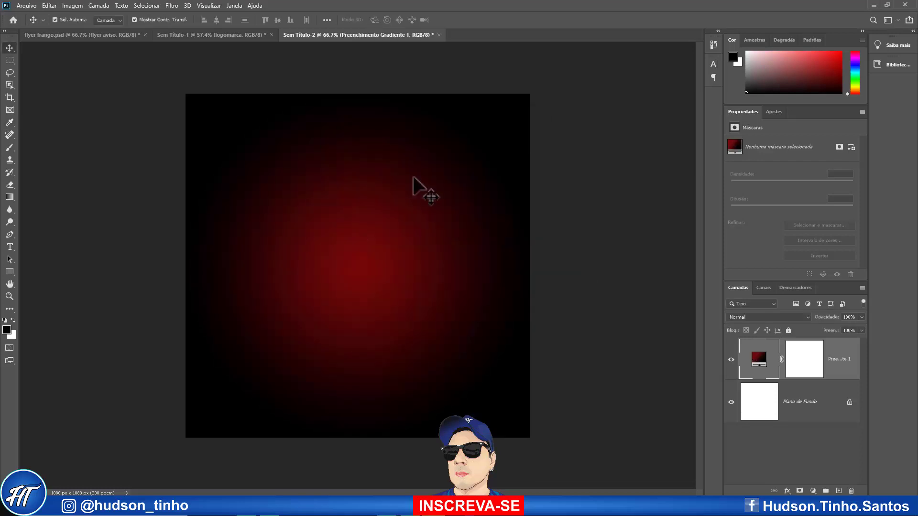
left_click(27, 5)
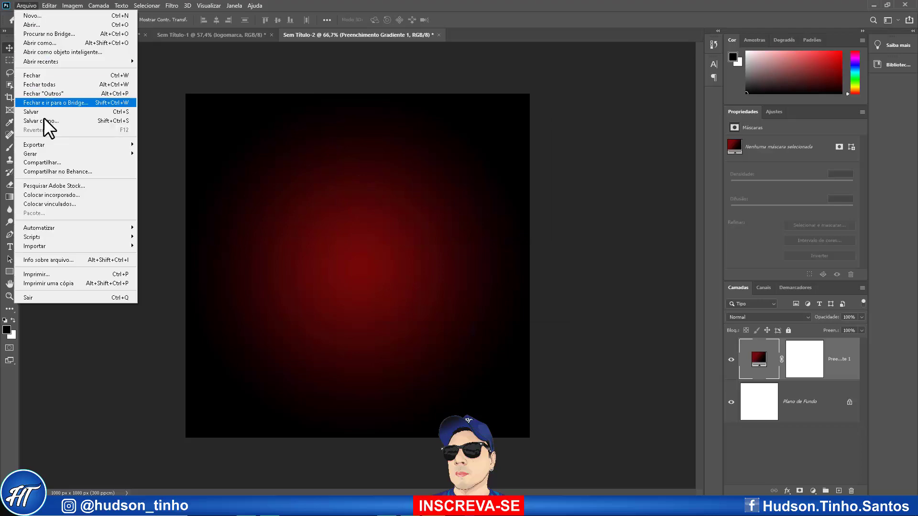
Embed the hamburger photo, shift it down, and rasterize its layer.
left_click(72, 193)
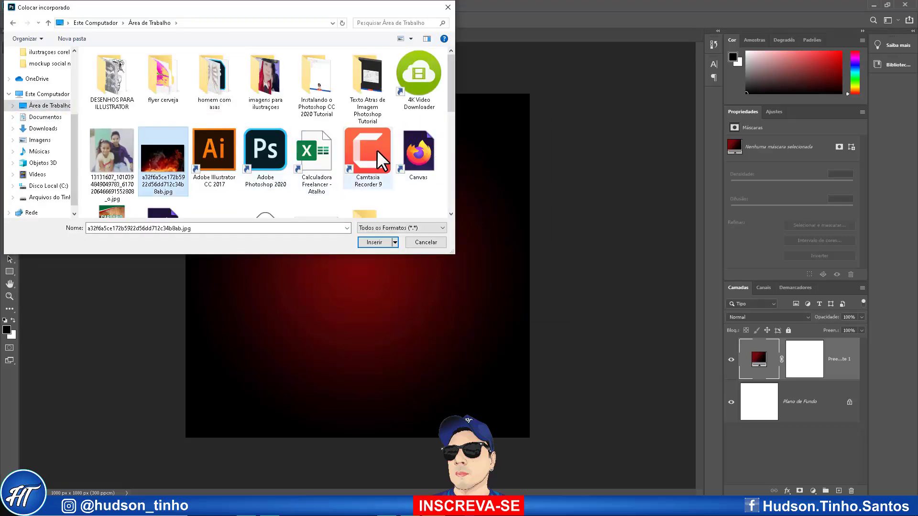
scroll(449, 119, "down", 3)
left_click(113, 177)
left_click(370, 241)
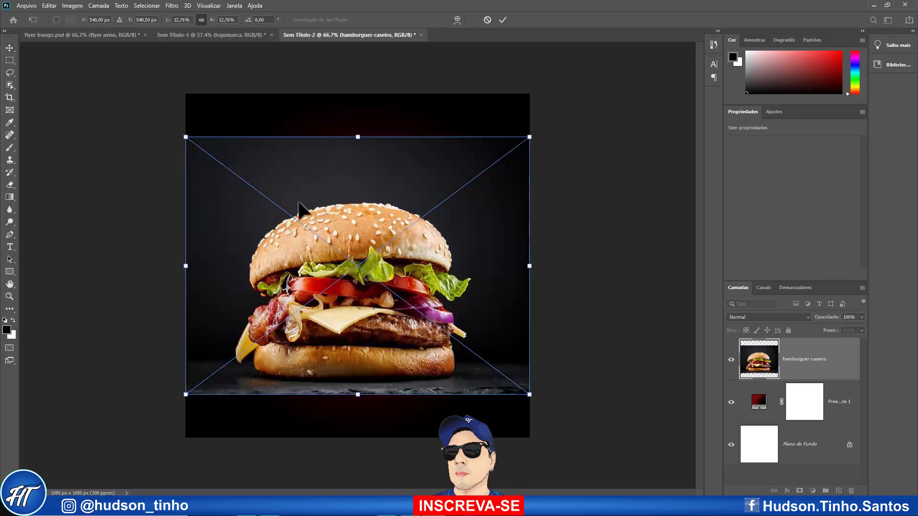
left_click_drag(399, 183, 397, 230)
left_click(502, 20)
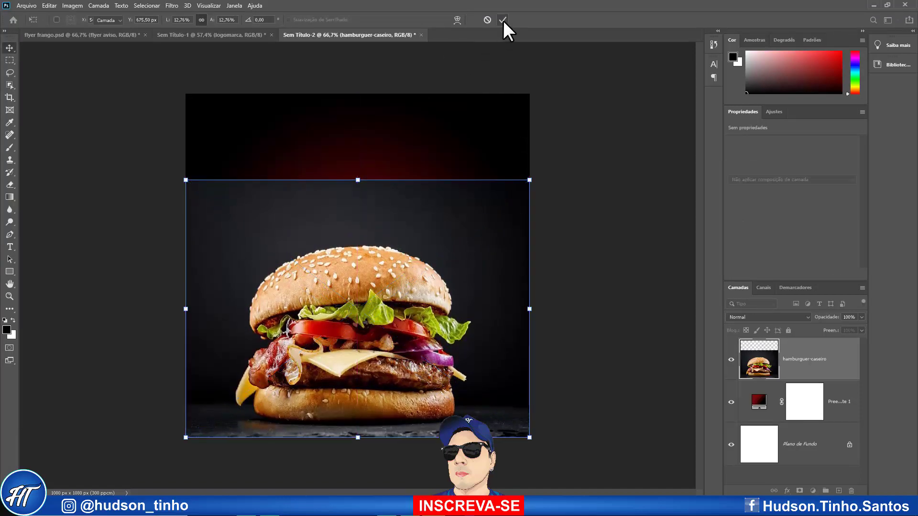
right_click(808, 361)
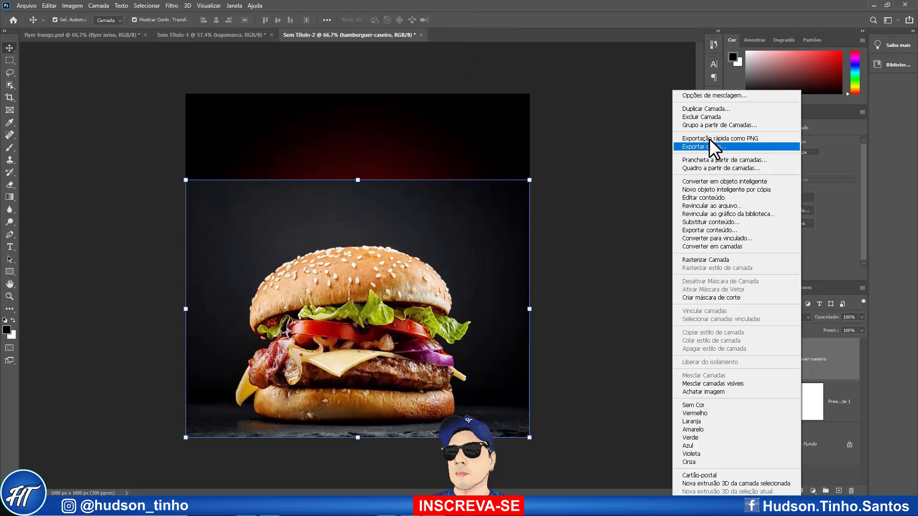
left_click(716, 247)
Trace around the burger with the Pen tool and convert the path into a selection.
left_click(9, 234)
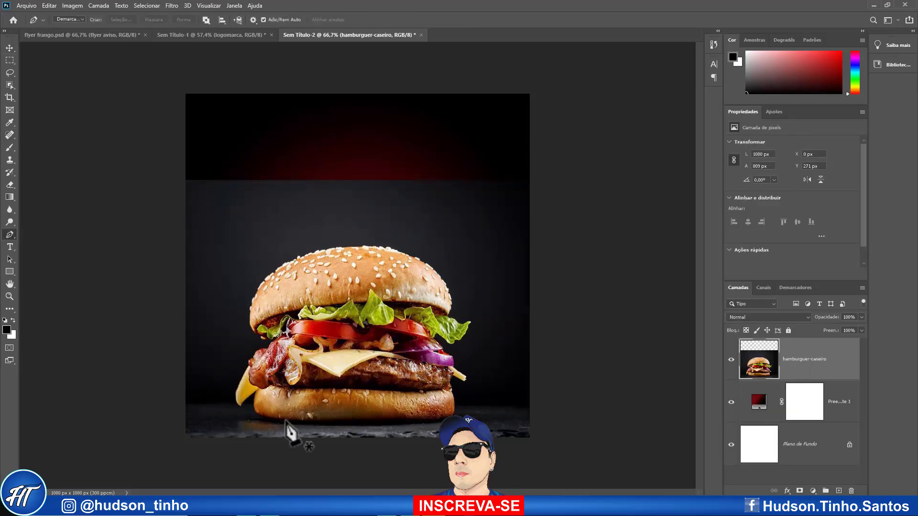
scroll(286, 431, "up", 2)
scroll(273, 445, "up", 2)
scroll(266, 452, "up", 1)
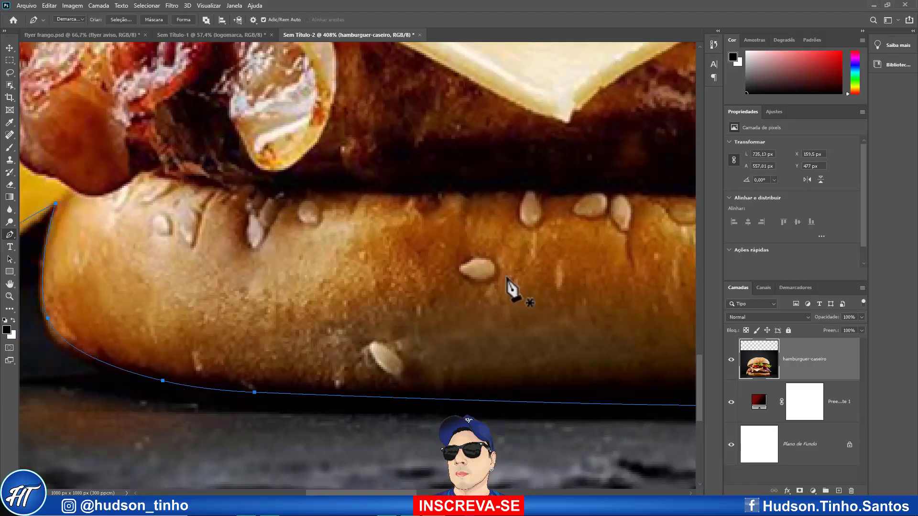
right_click(497, 270)
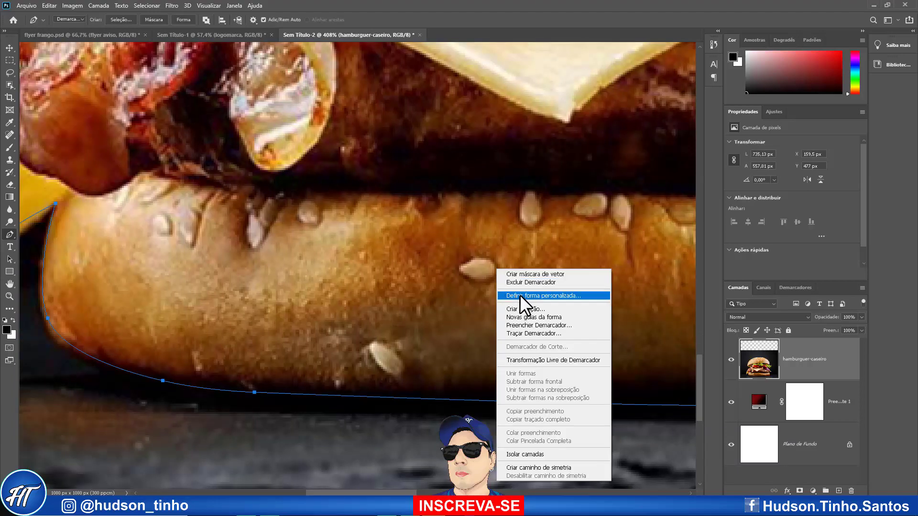
left_click(525, 308)
key("Return")
key("ctrl+0")
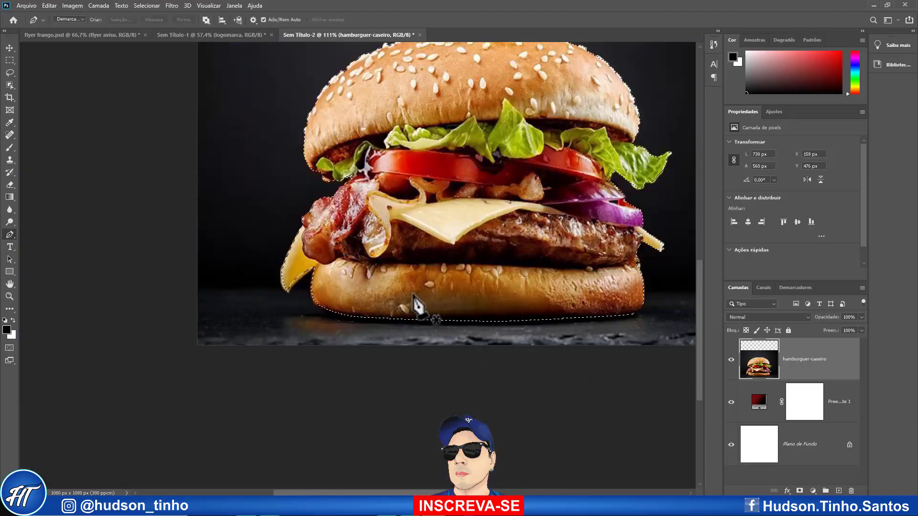
Copy the selected burger to a new layer and add a mask to the original photo layer.
key("ctrl+j")
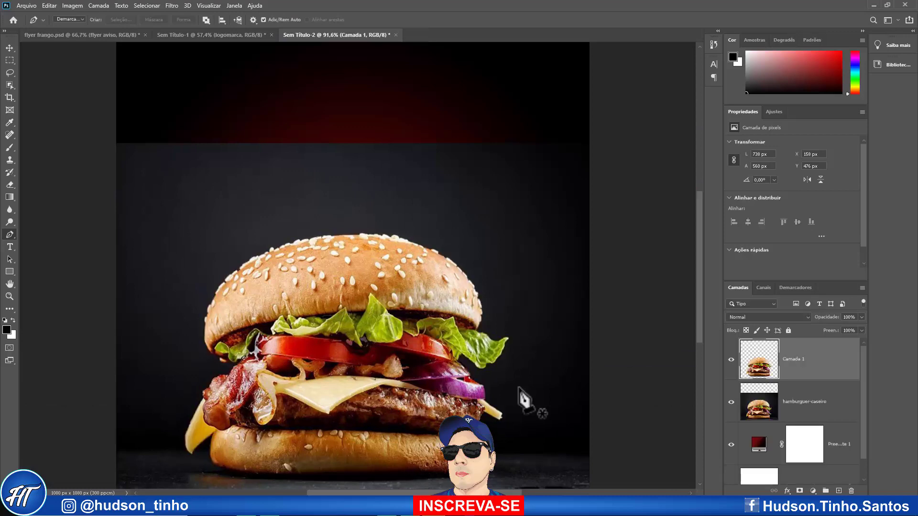
left_click(784, 403)
left_click(799, 490)
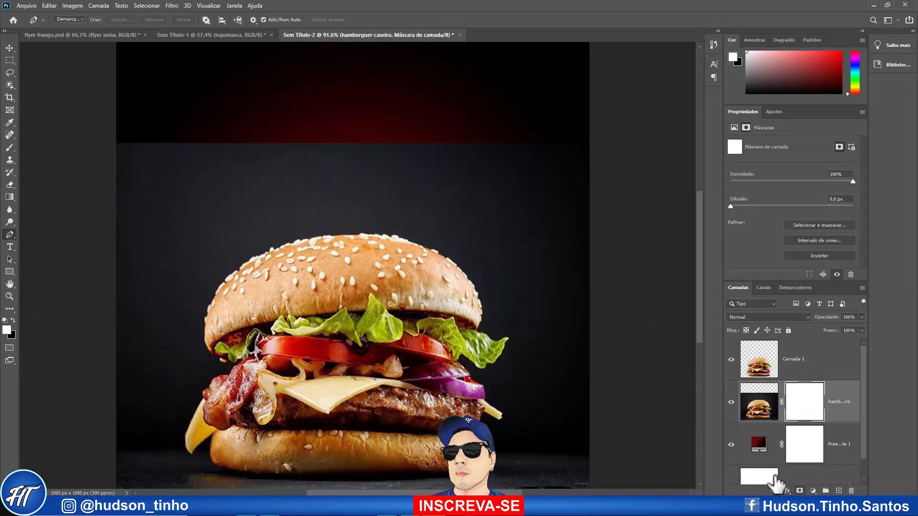
Paint black on the mask to hide the photo's grey backdrop.
left_click(9, 147)
left_click(7, 330)
left_click(328, 237)
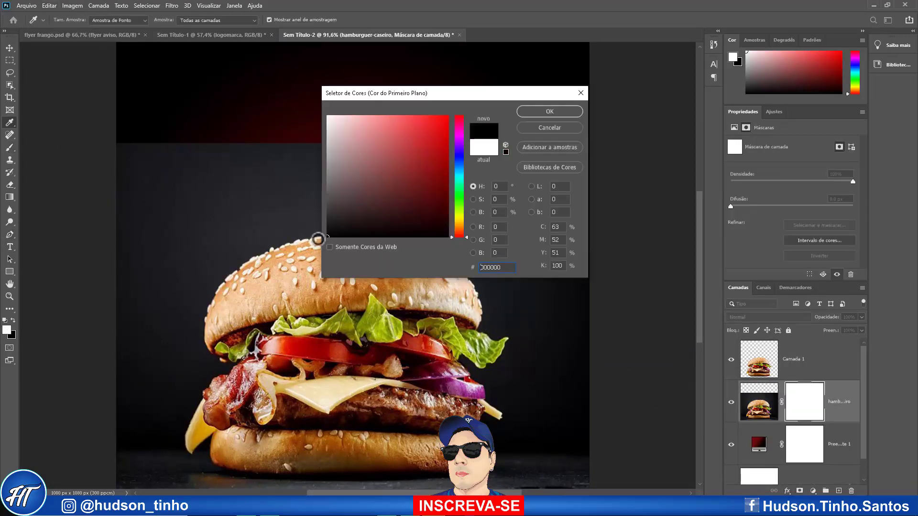
left_click(550, 111)
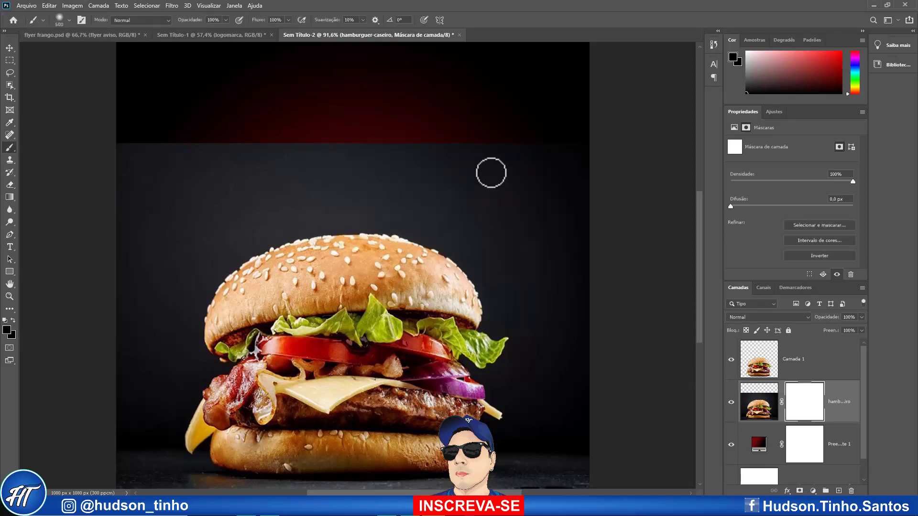
mouse_move(481, 164)
left_mouse_down()
mouse_move(163, 123)
mouse_move(594, 185)
mouse_move(585, 335)
left_mouse_up()
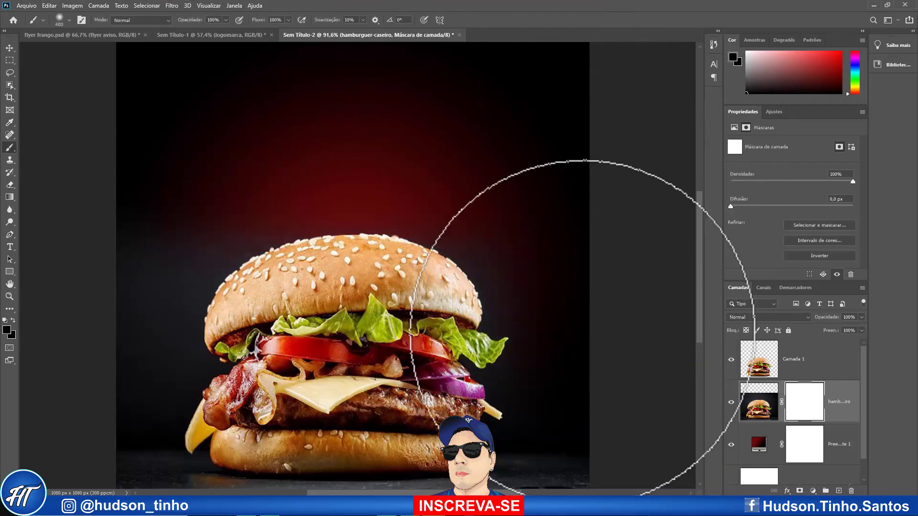
scroll(403, 230, "down", 2)
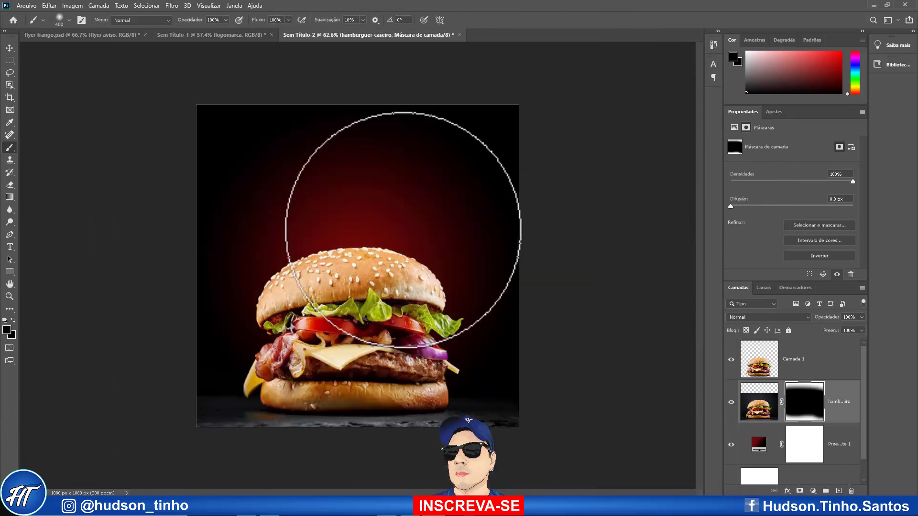
key("ctrl+0")
left_click(9, 48)
Place the fire image above the gradient layer, behind the burger.
left_click(840, 442)
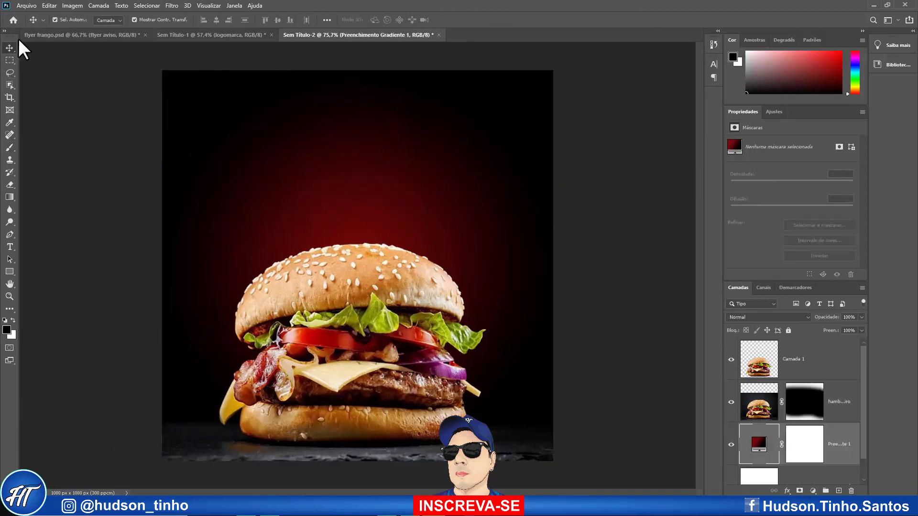
left_click(67, 194)
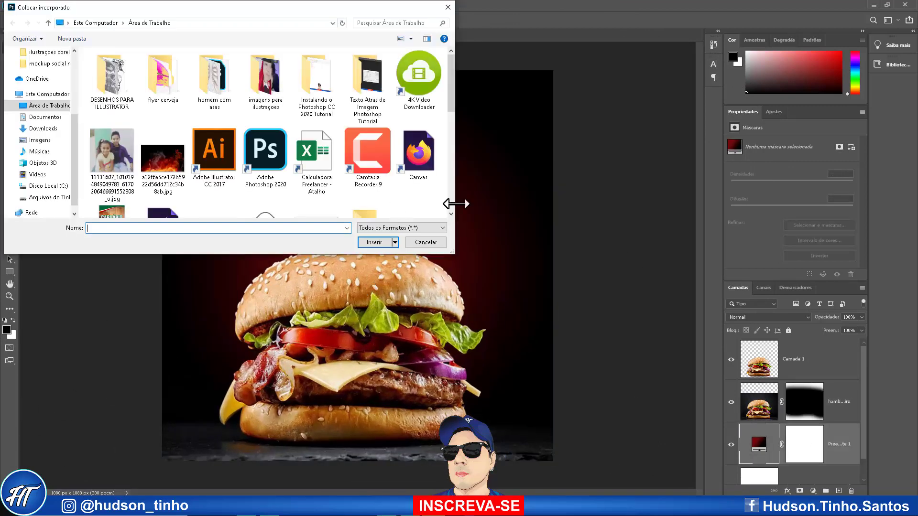
left_click(162, 158)
left_click(370, 240)
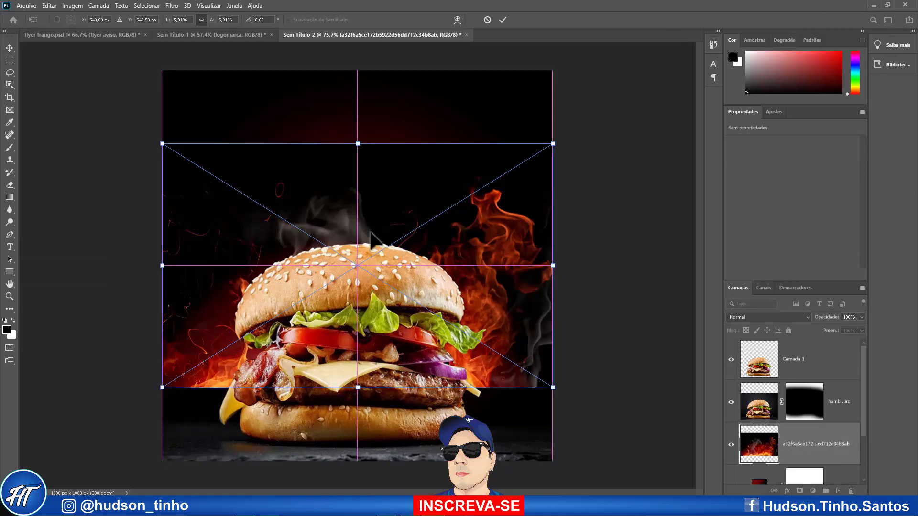
mouse_move(368, 237)
left_mouse_down()
mouse_move(369, 279)
mouse_move(368, 252)
left_mouse_up()
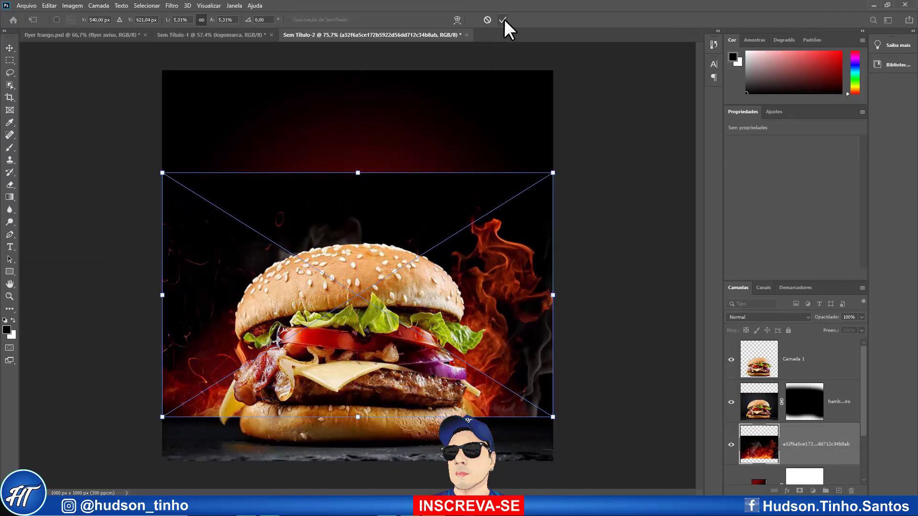
Enlarge and position the fire image so the flames fill the canvas.
left_click_drag(162, 173, 32, 90)
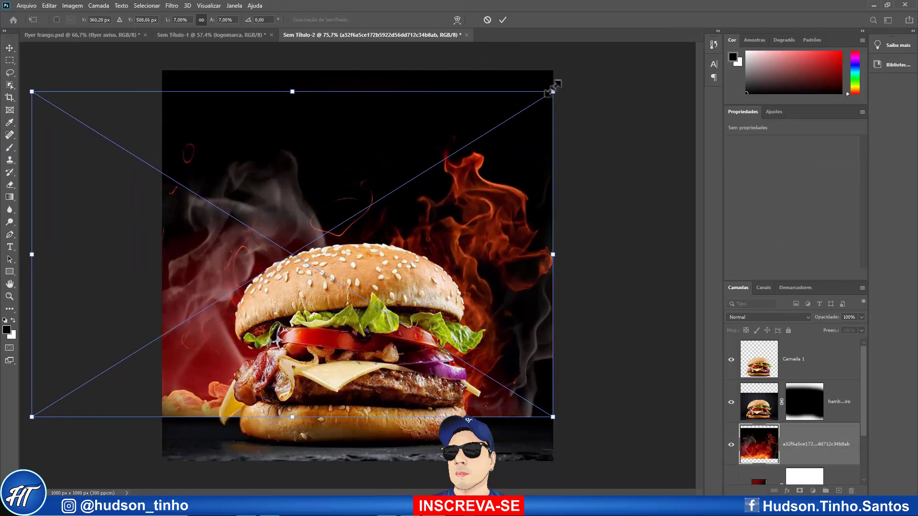
left_click_drag(553, 91, 618, 51)
left_click_drag(374, 168, 395, 170)
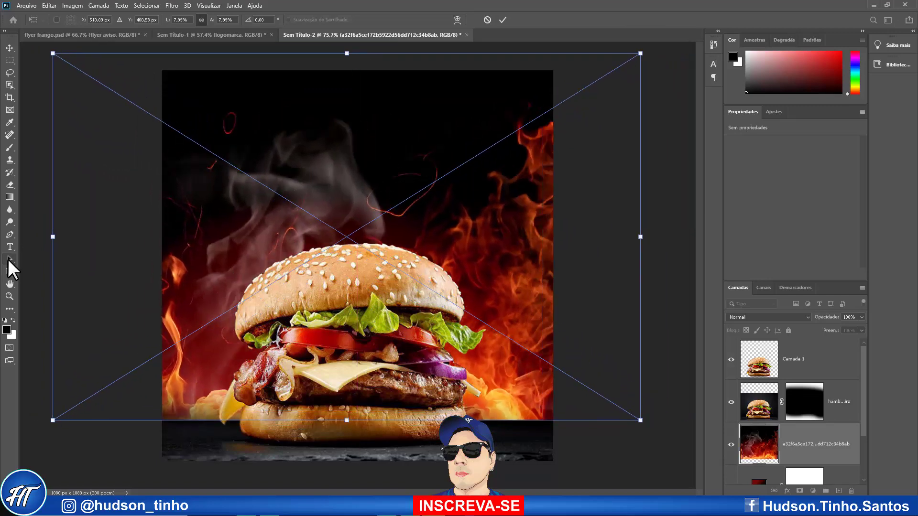
left_click_drag(52, 237, 119, 237)
mouse_move(387, 306)
left_mouse_down()
mouse_move(375, 335)
mouse_move(369, 328)
left_mouse_up()
left_click(503, 18)
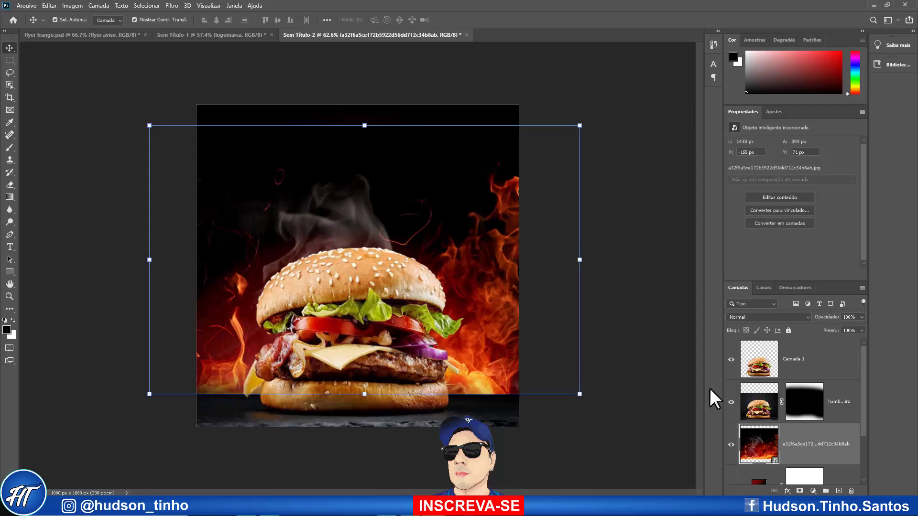
Mask the fire layer and paint away part of the flames near the bottom.
right_click(789, 466)
key("Escape")
left_click(799, 491)
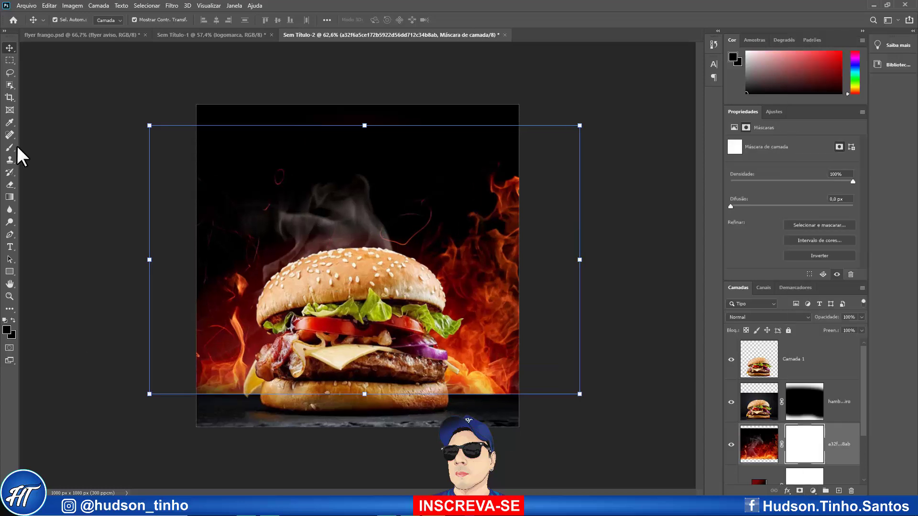
left_click(10, 148)
left_click(484, 423)
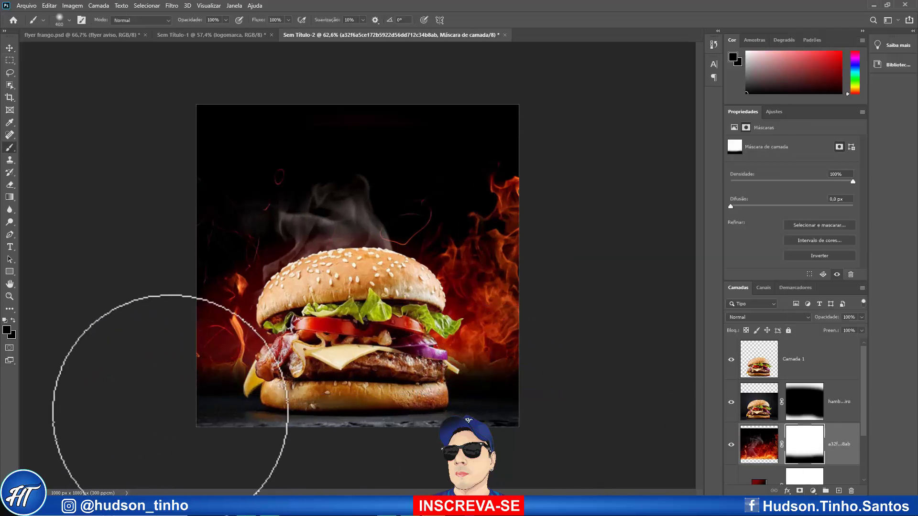
In the logo document, nudge the chef graphic and select the logomarca group.
left_click(229, 34)
key("v")
mouse_move(390, 178)
left_mouse_down()
mouse_move(415, 195)
mouse_move(393, 177)
left_mouse_up()
left_click(747, 345)
Drag the logomarca group into the flyer and scale it down.
left_click(747, 344)
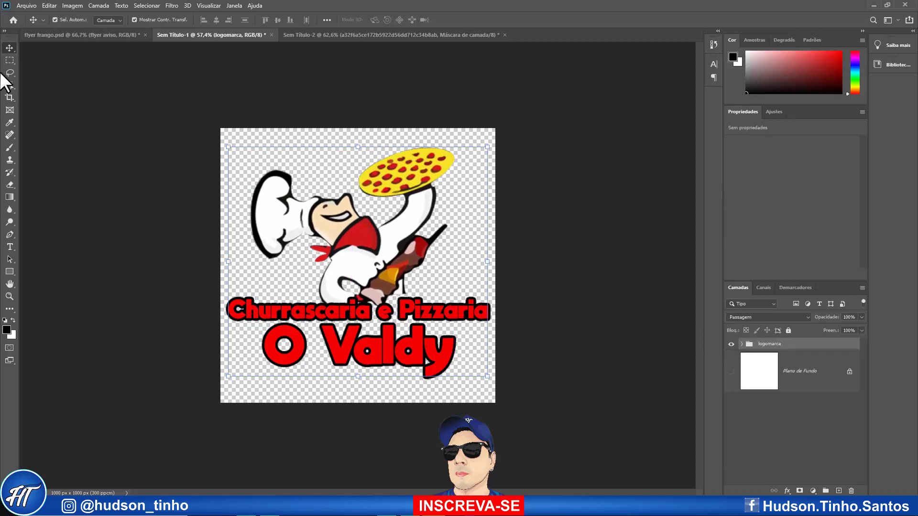
mouse_move(492, 361)
left_mouse_down()
mouse_move(350, 38)
mouse_move(360, 176)
left_mouse_up()
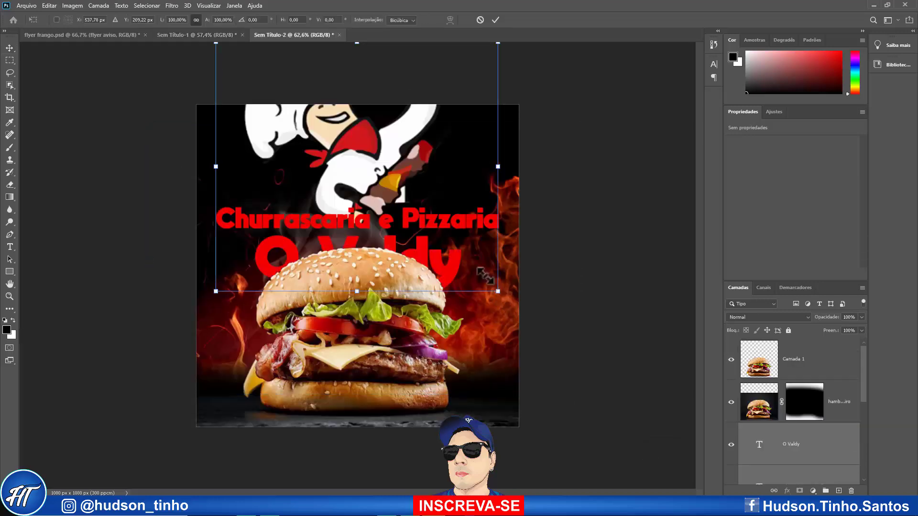
left_click_drag(497, 291, 338, 149)
left_click_drag(267, 86, 335, 151)
key("Return")
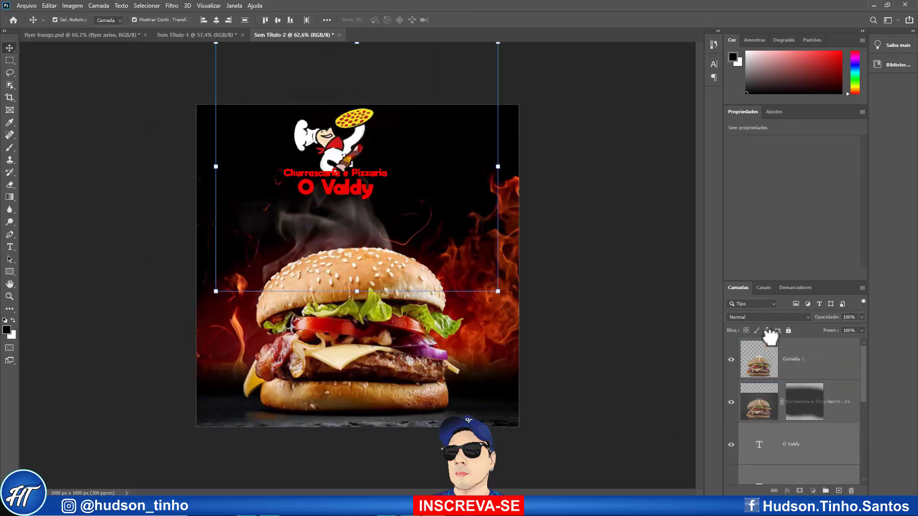
scroll(770, 346, "down", 2)
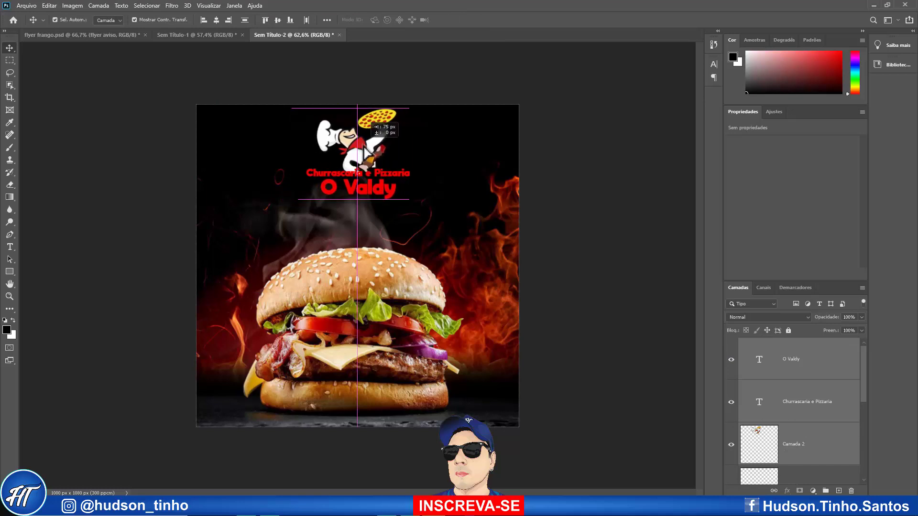
left_click_drag(325, 186, 244, 186)
key("ctrl+t")
left_click_drag(304, 198, 283, 184)
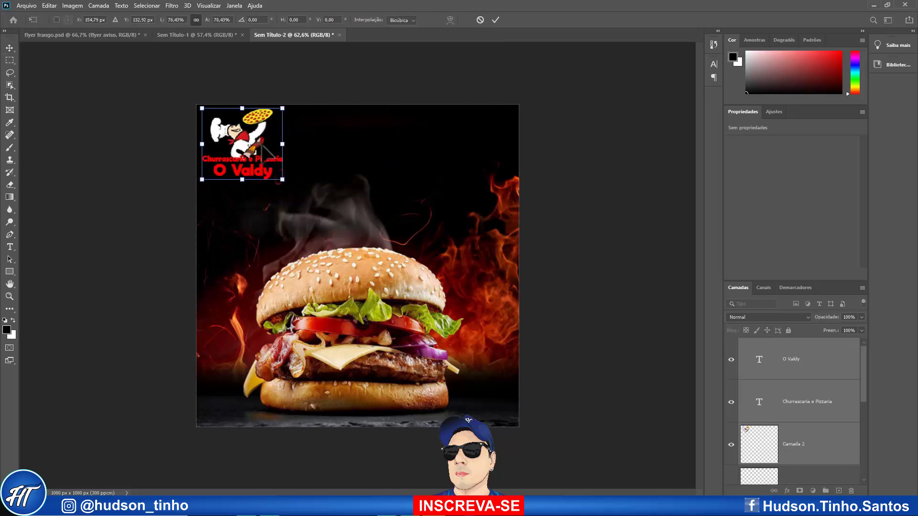
scroll(794, 388, "down", 1)
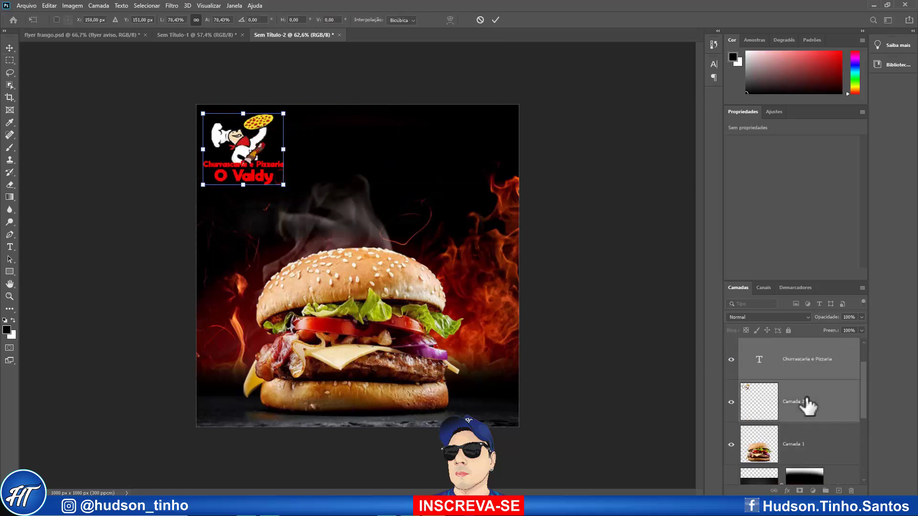
left_click(495, 20)
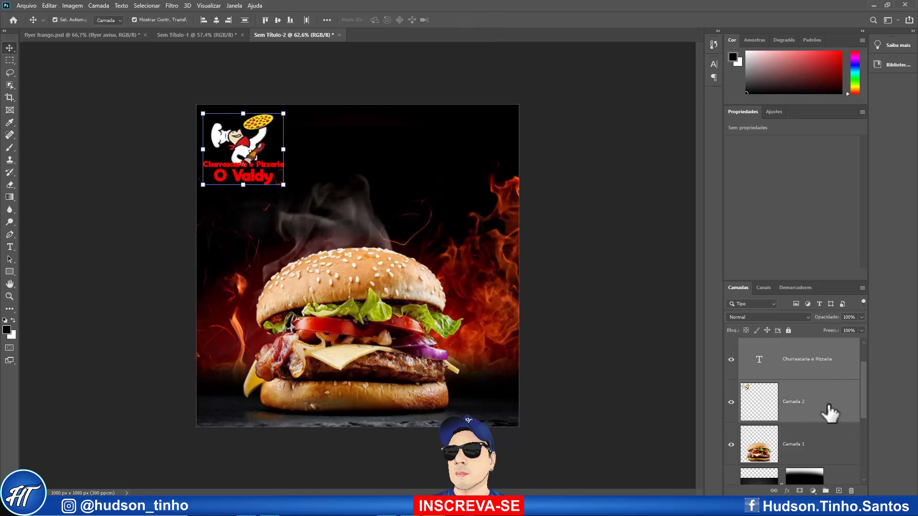
Merge the logo into one layer and move it to the top-right corner.
key("ctrl+e")
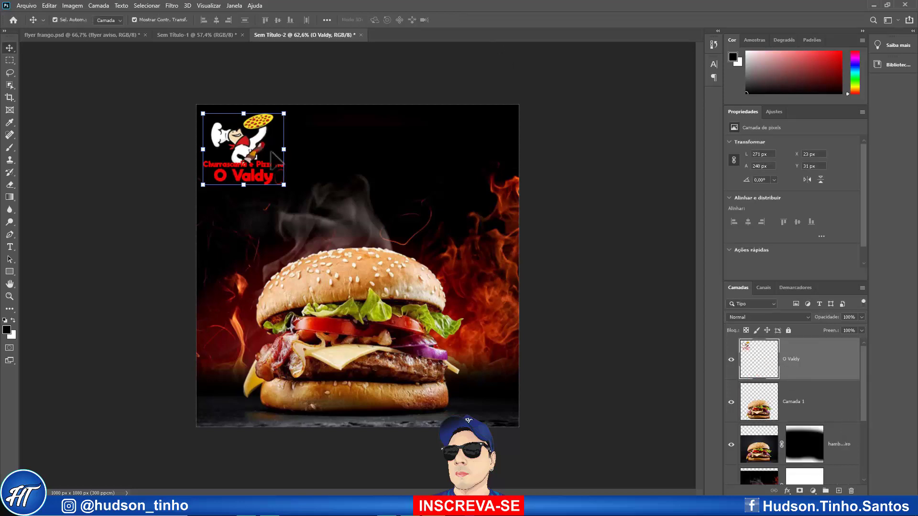
left_click_drag(284, 184, 274, 176)
left_click_drag(248, 139, 488, 136)
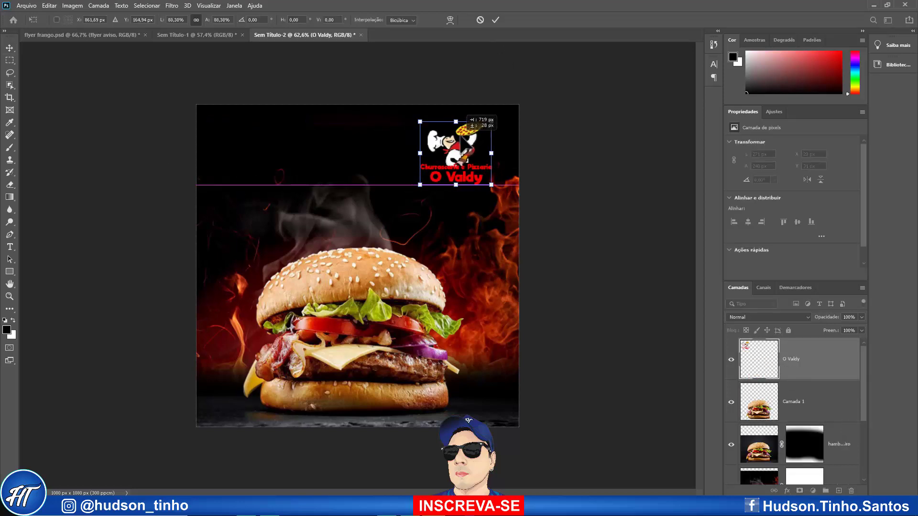
left_click(495, 19)
scroll(286, 164, "up", 1)
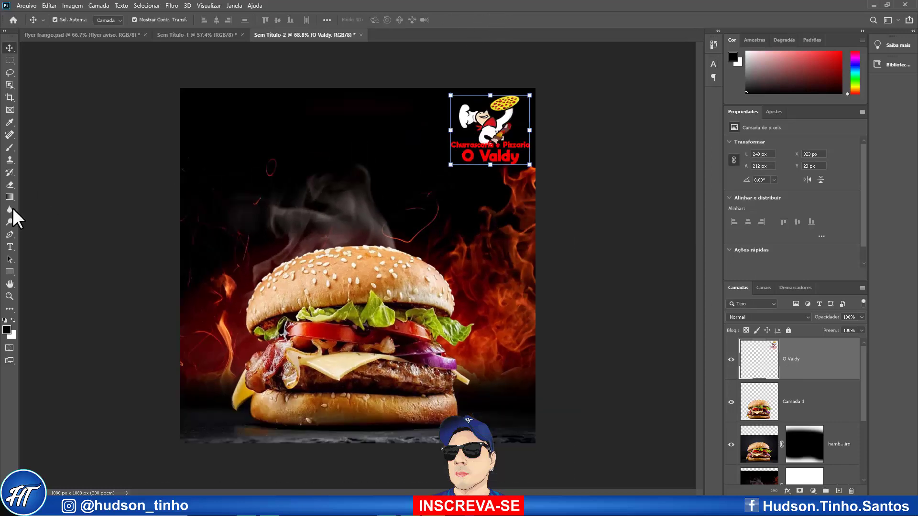
Add a 'Tambem tem' text layer above the burger.
key("t")
left_click(293, 200)
left_click(322, 194)
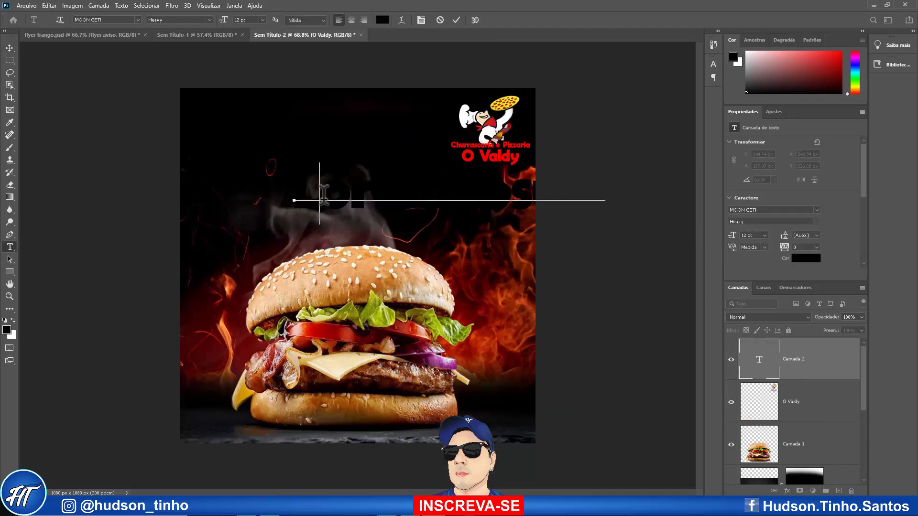
key("ctrl+a")
key("BackSpace")
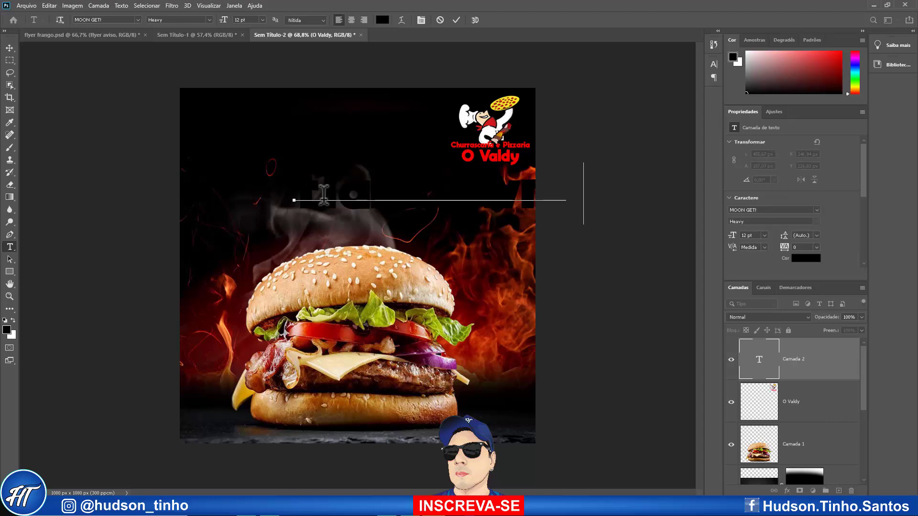
key("ctrl+Return")
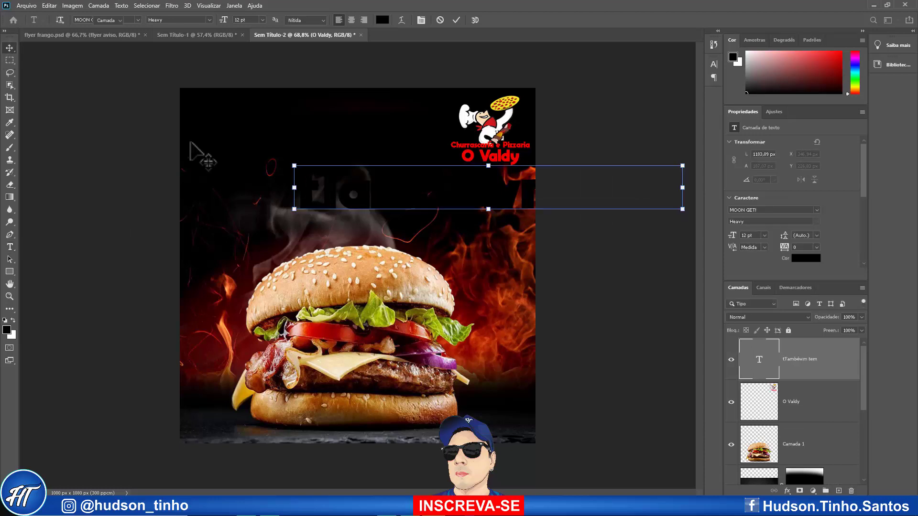
Shrink the heading, move it above the burger, and make it white.
key("ctrl+t")
left_click_drag(430, 191, 379, 171)
left_click_drag(635, 207, 404, 184)
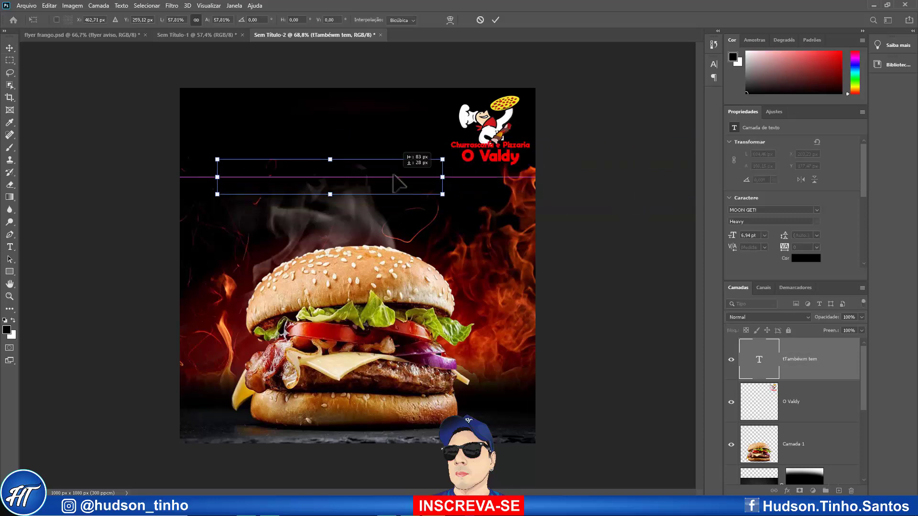
left_click(714, 63)
left_click(491, 19)
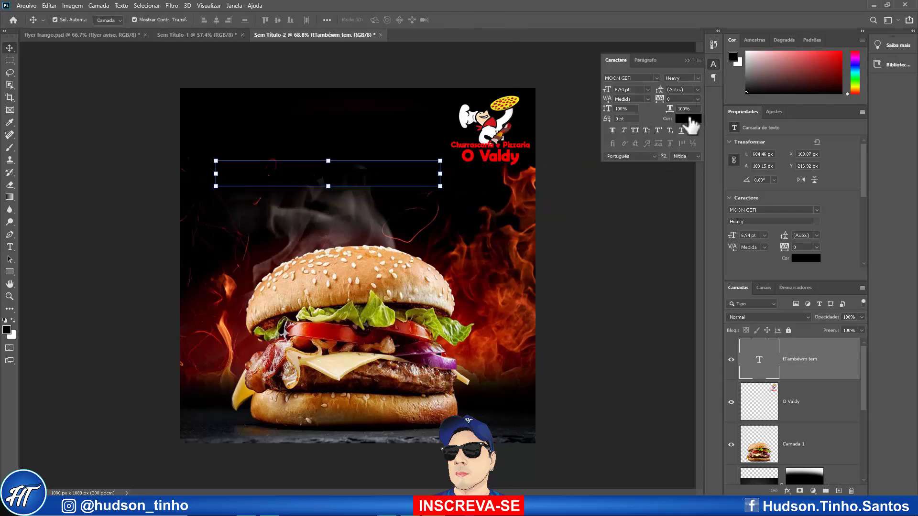
left_click(688, 119)
left_click(330, 110)
left_click(549, 110)
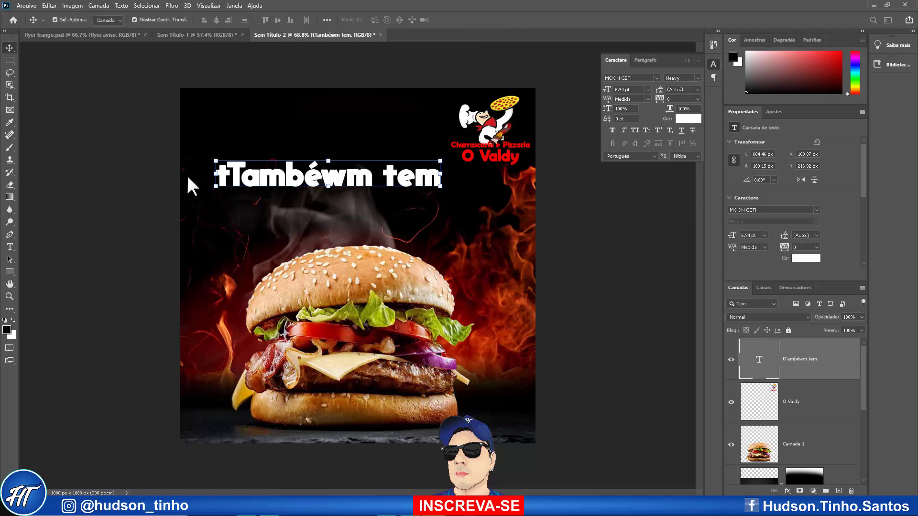
Fix the heading typos by deleting the stray 'wm' and the extra leading 't'.
double_click(767, 351)
left_click_drag(382, 177, 329, 184)
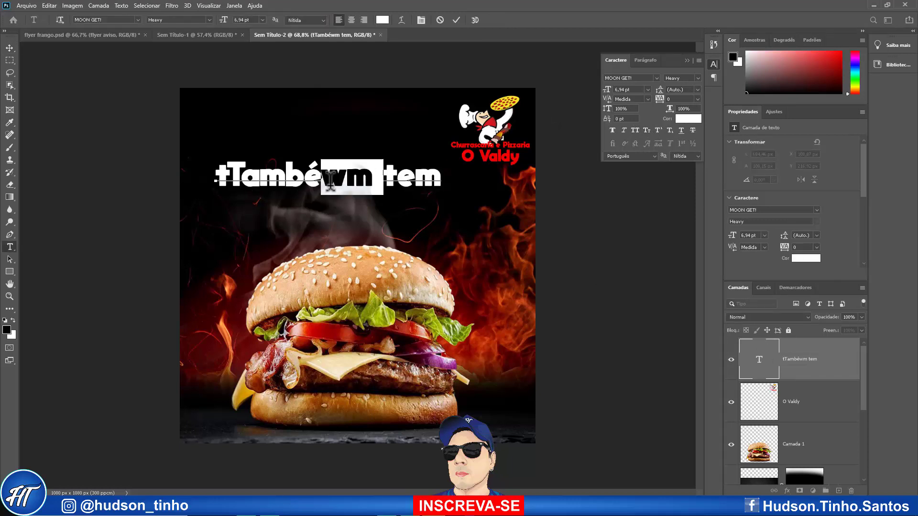
key("BackSpace")
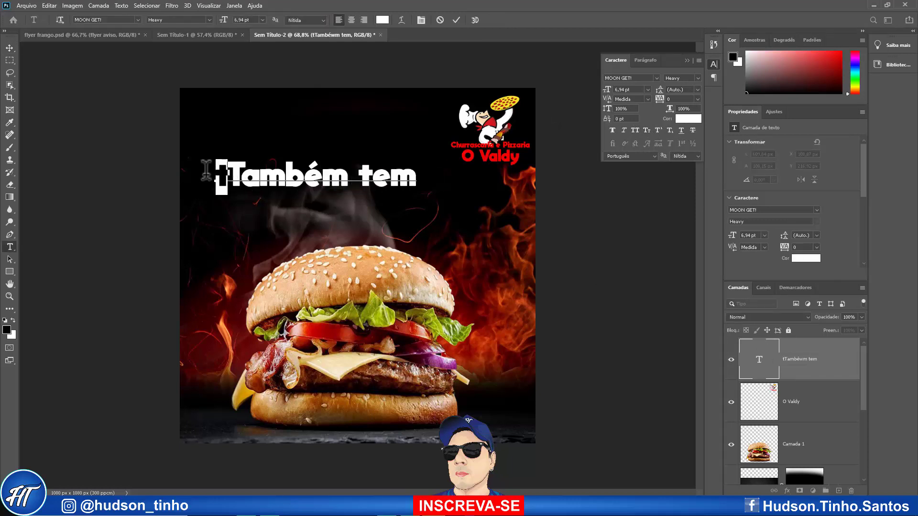
key("BackSpace")
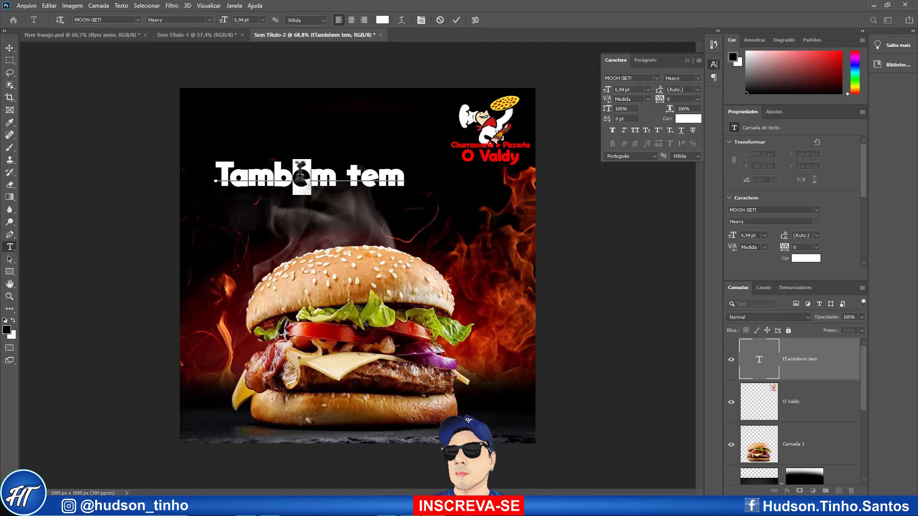
type("e")
left_click(455, 20)
Change the heading font to Nakadai, then enlarge it to span the top.
key("v")
left_click(656, 78)
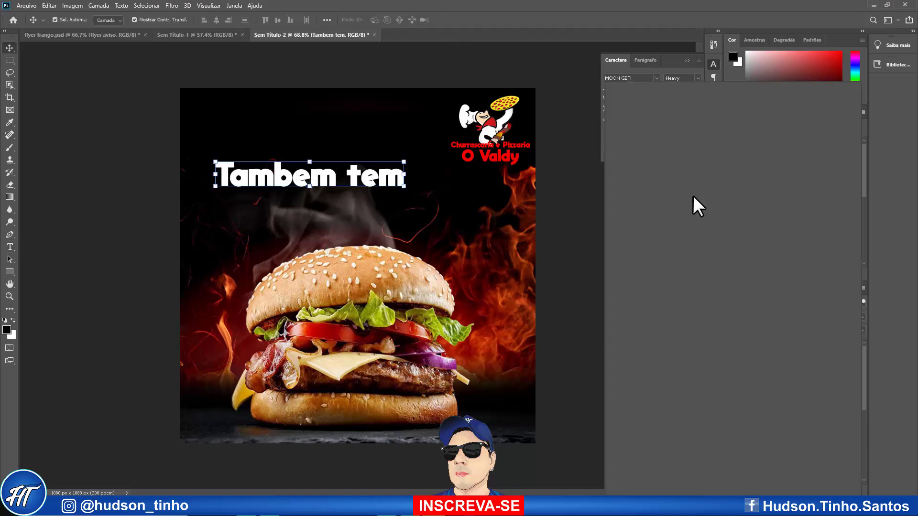
left_click(736, 458)
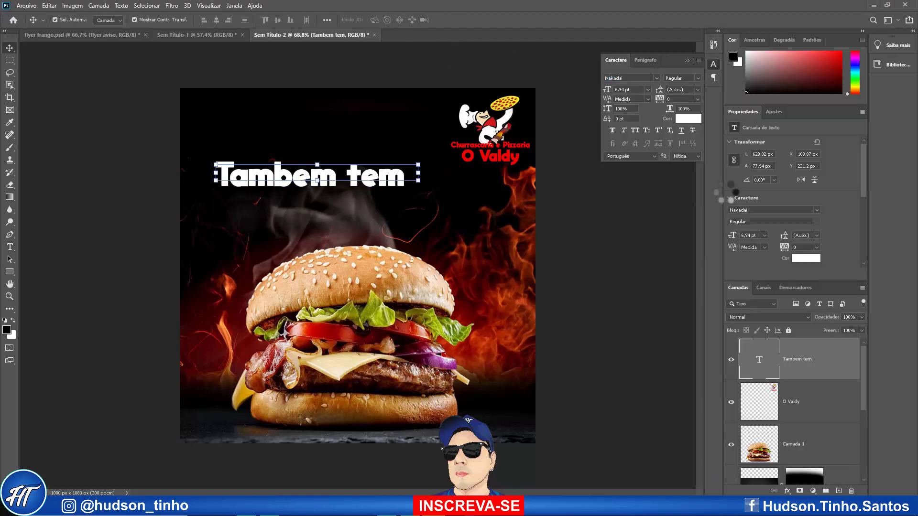
mouse_move(388, 179)
left_mouse_down()
mouse_move(399, 151)
mouse_move(429, 180)
left_mouse_up()
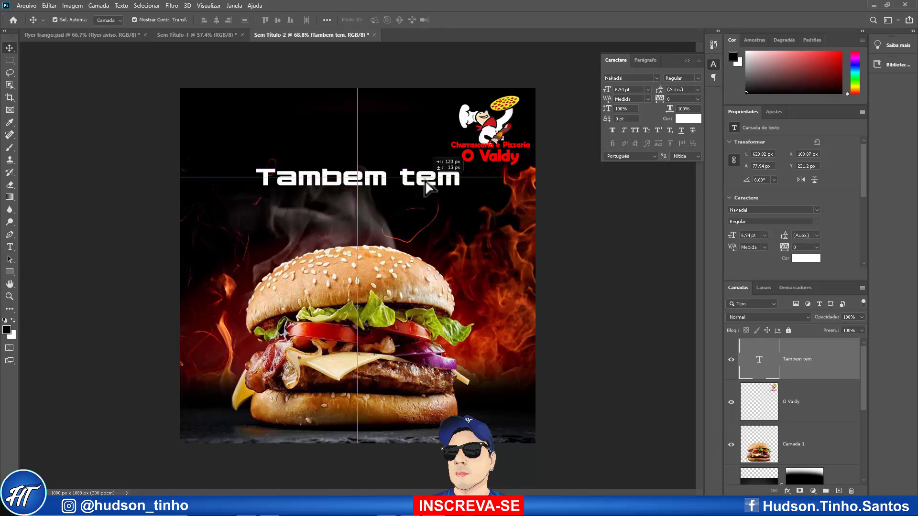
key("ctrl+t")
left_click_drag(250, 160, 189, 140)
left_click_drag(467, 190, 523, 197)
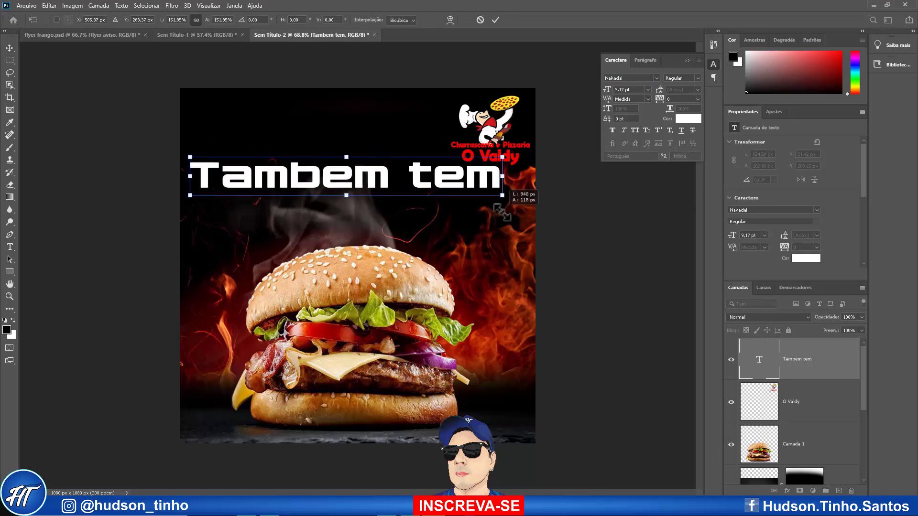
left_click_drag(403, 185, 411, 162)
key("Return")
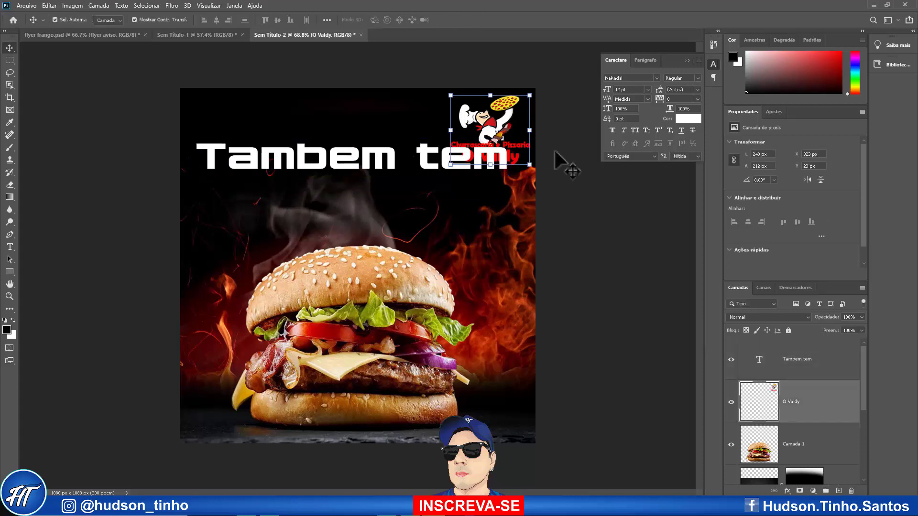
mouse_move(490, 114)
left_mouse_down()
mouse_move(518, 330)
mouse_move(504, 164)
left_mouse_up()
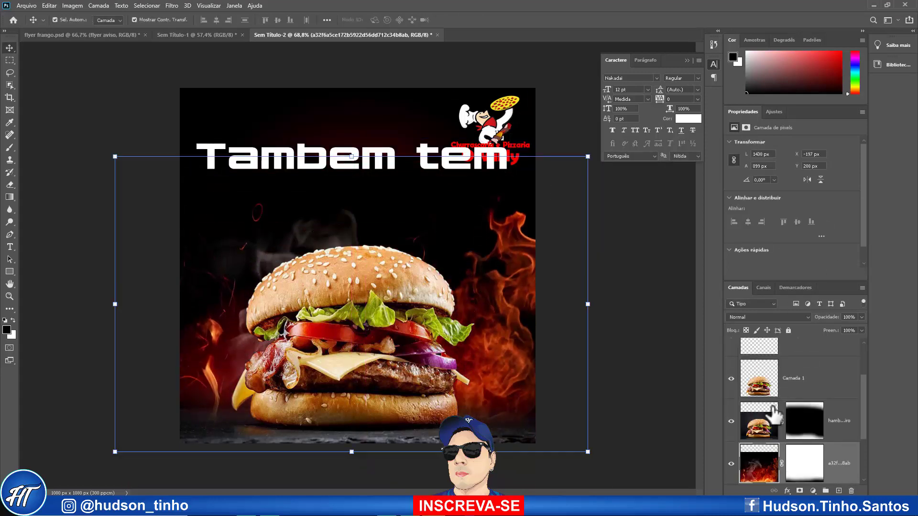
Move the O Valdy logo down to the bottom-right corner.
left_click(793, 382)
scroll(793, 406, "up", 2)
left_click_drag(494, 120, 494, 389)
left_click(442, 160)
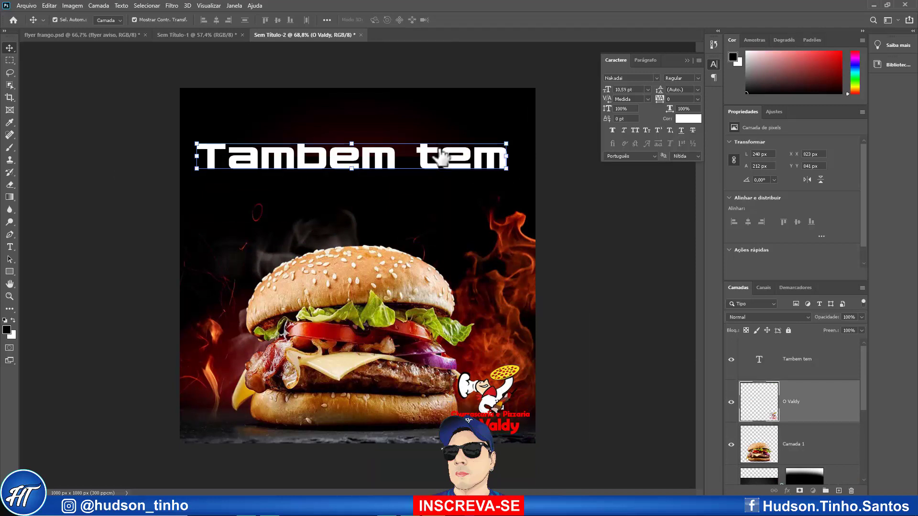
Duplicate the heading onto a line below and retype it as 'Hamburguer'.
mouse_move(442, 160)
left_mouse_down()
mouse_move(430, 192)
mouse_move(439, 206)
left_mouse_up()
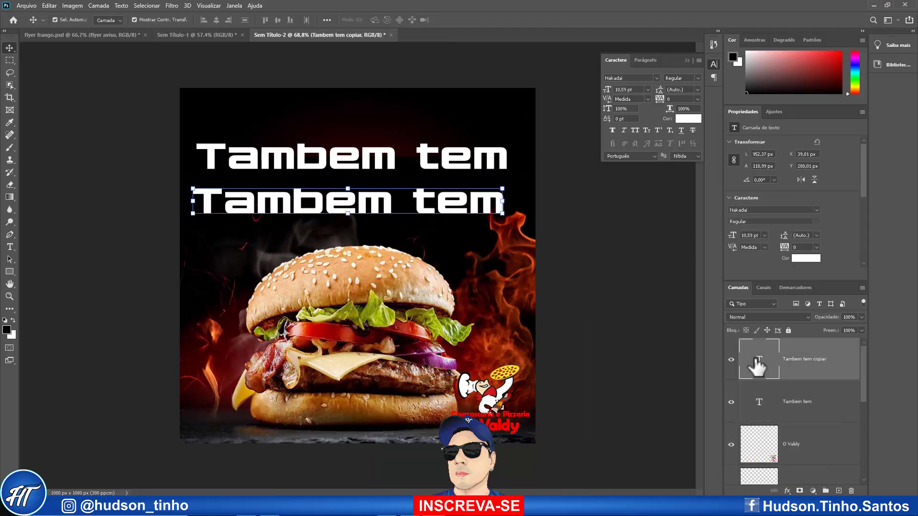
double_click(758, 361)
type("Ham")
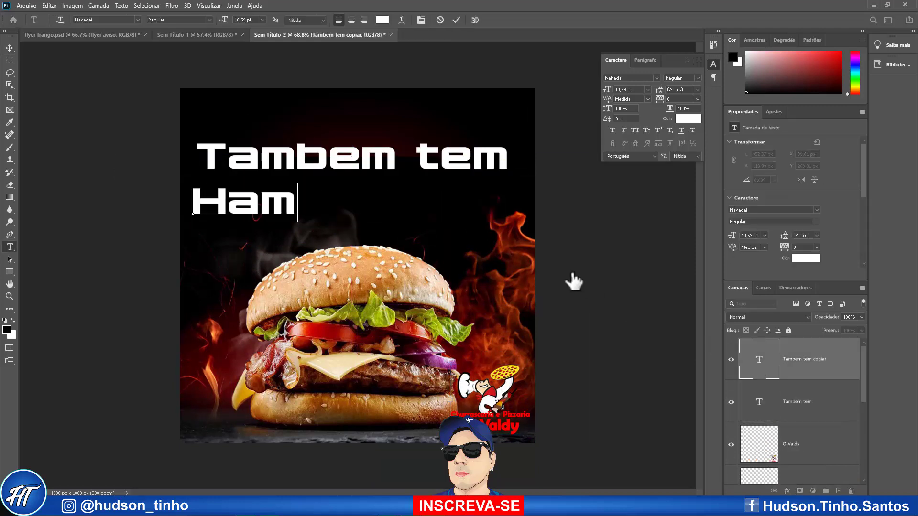
type("burguer")
left_click(9, 48)
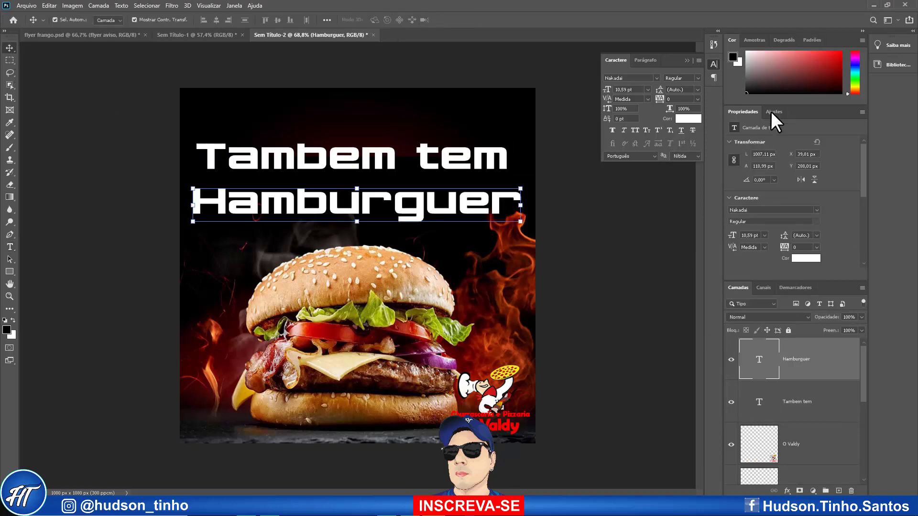
Give 'Hamburguer' the Callaghands font and enlarge it to nearly the canvas width.
left_click(657, 78)
scroll(722, 265, "up", 10)
scroll(719, 335, "down", 5)
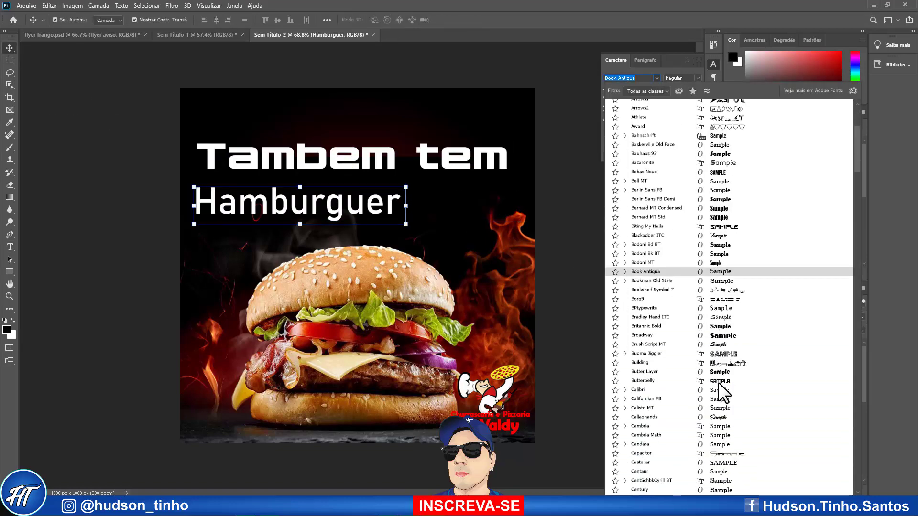
left_click(718, 416)
left_click_drag(355, 233, 499, 209)
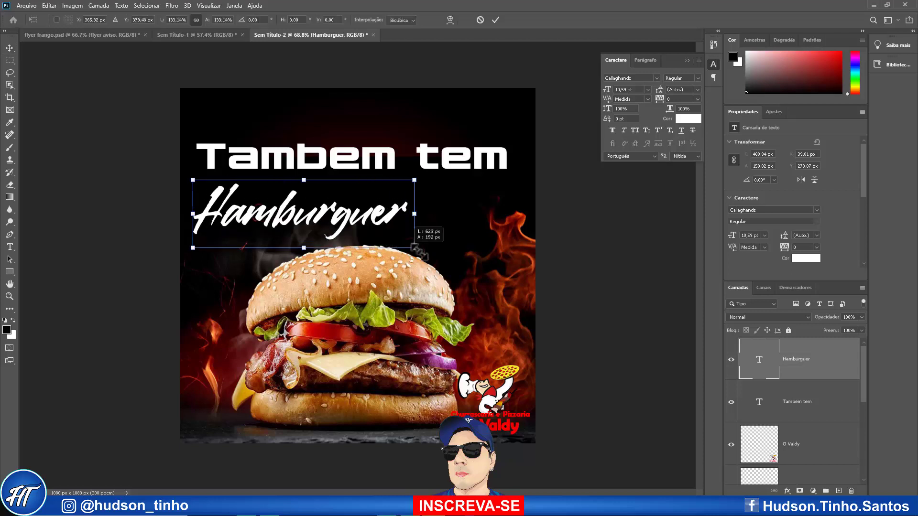
left_click(496, 20)
Shrink the 'Tambem tem' heading and centre it above Hamburguer.
left_click(762, 400)
key("ctrl+t")
left_click_drag(514, 143, 424, 150)
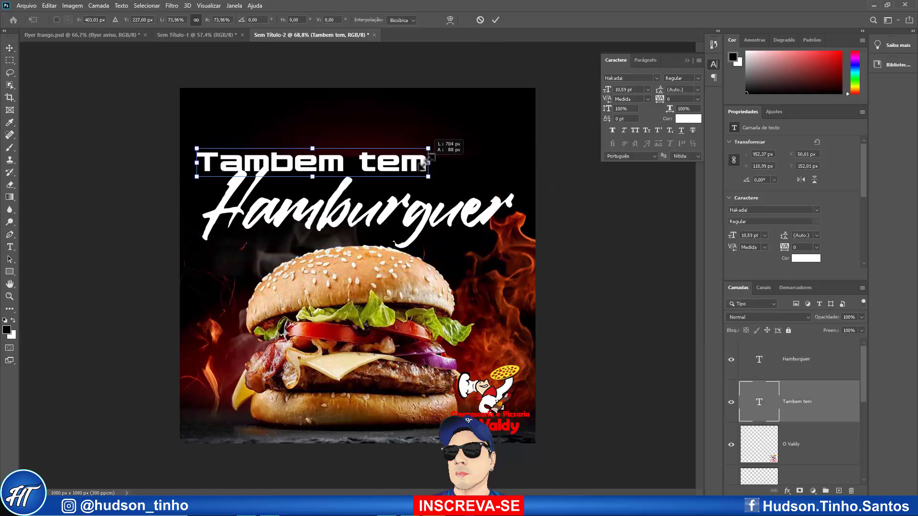
left_click_drag(377, 168, 430, 158)
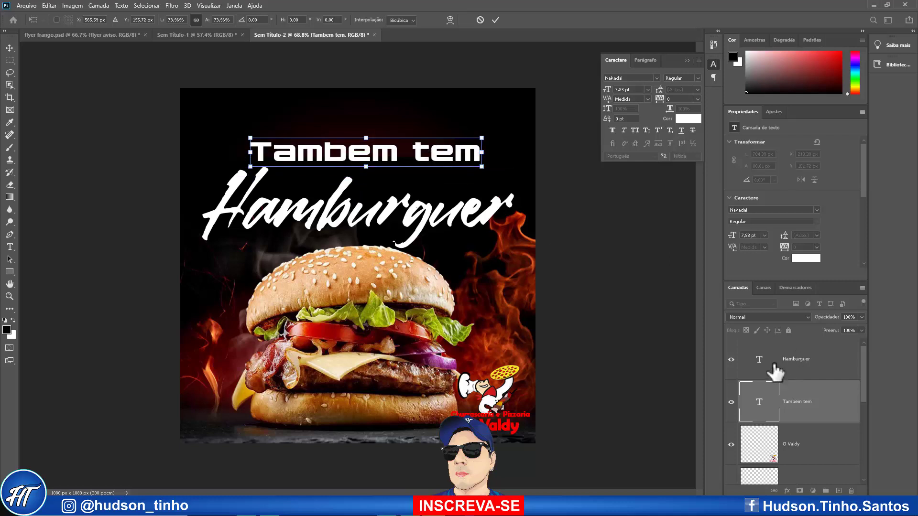
Colour the Hamburguer text orange #e58d04.
left_click(775, 368)
left_click(688, 119)
left_click(460, 224)
left_click(448, 125)
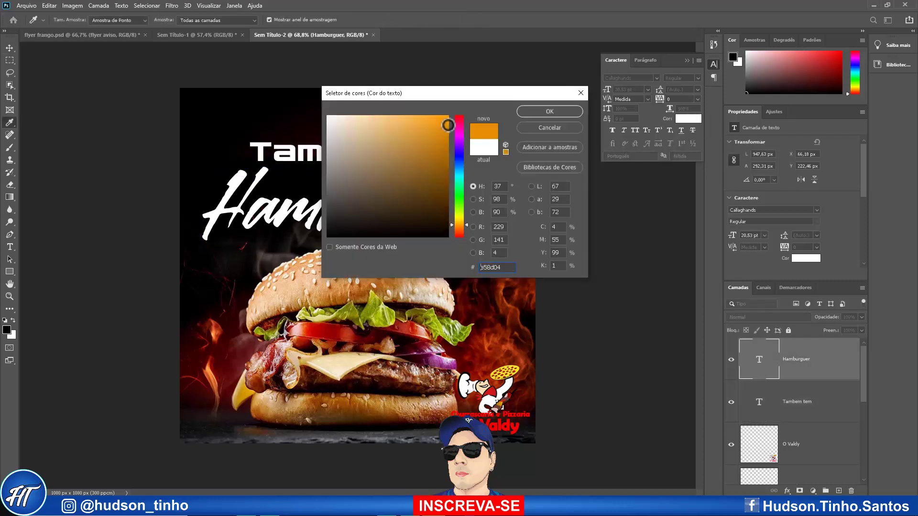
left_click(529, 112)
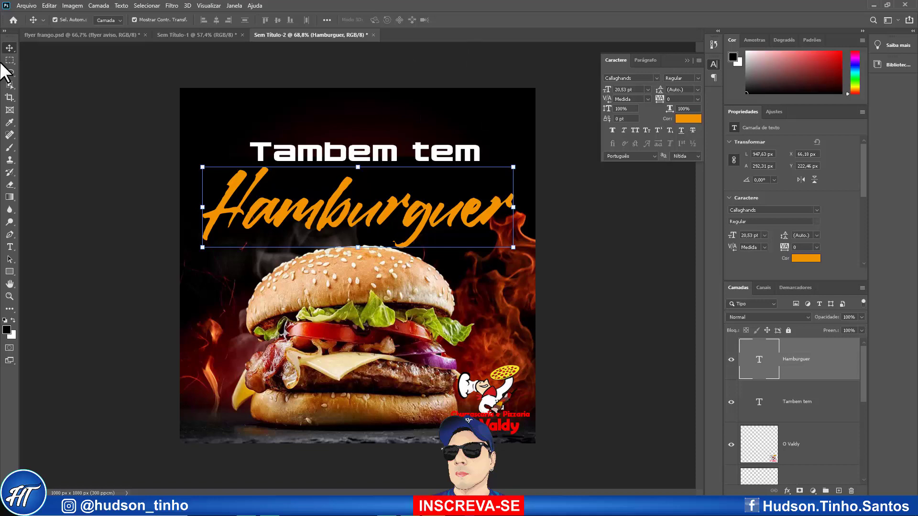
left_click(10, 62)
Place the faiscas-png-1 sparks image into the flyer as an embedded layer.
left_click(27, 5)
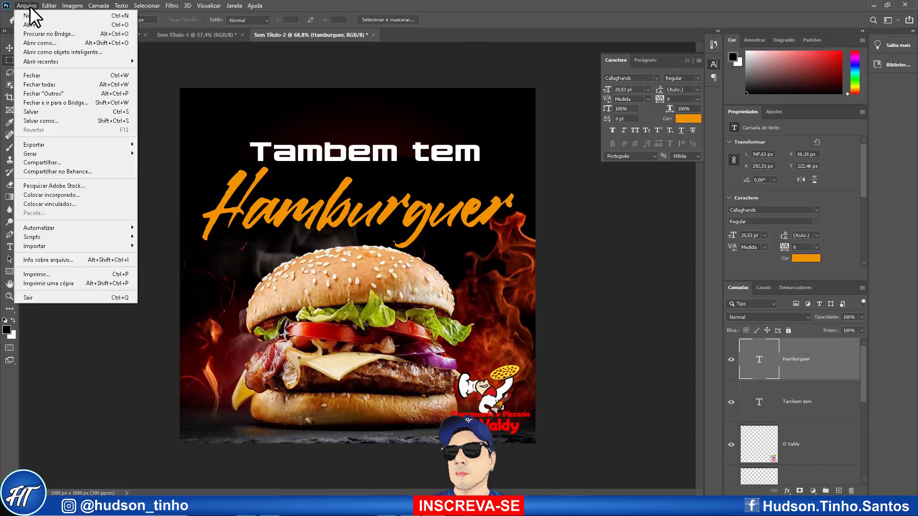
left_click(64, 194)
scroll(451, 87, "down", 2)
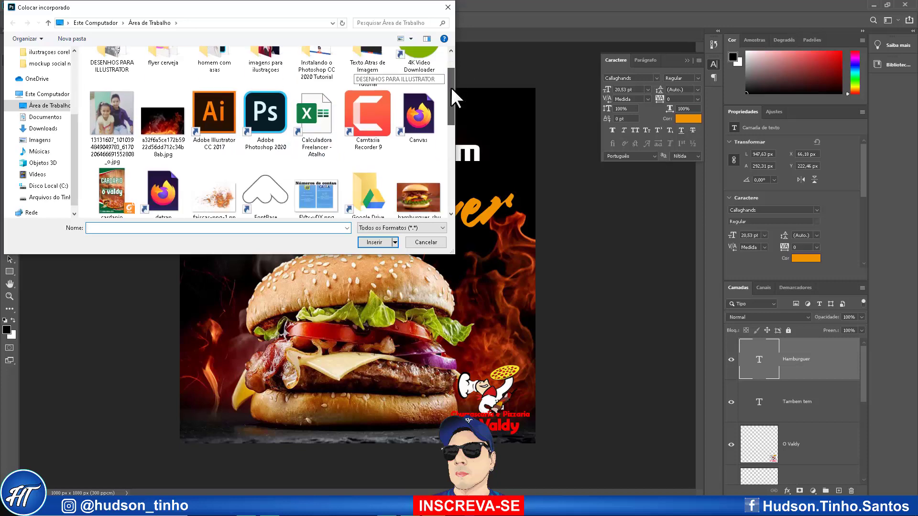
scroll(451, 95, "down", 2)
left_click(211, 150)
left_click(374, 243)
Move the sparks down over the burger, flip them horizontally and rotate them.
left_click_drag(433, 277, 422, 372)
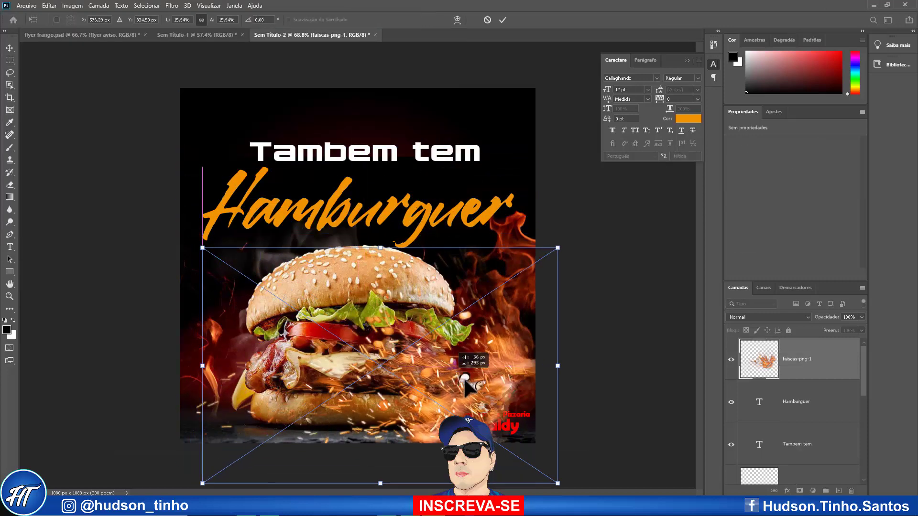
right_click(425, 365)
left_click(441, 352)
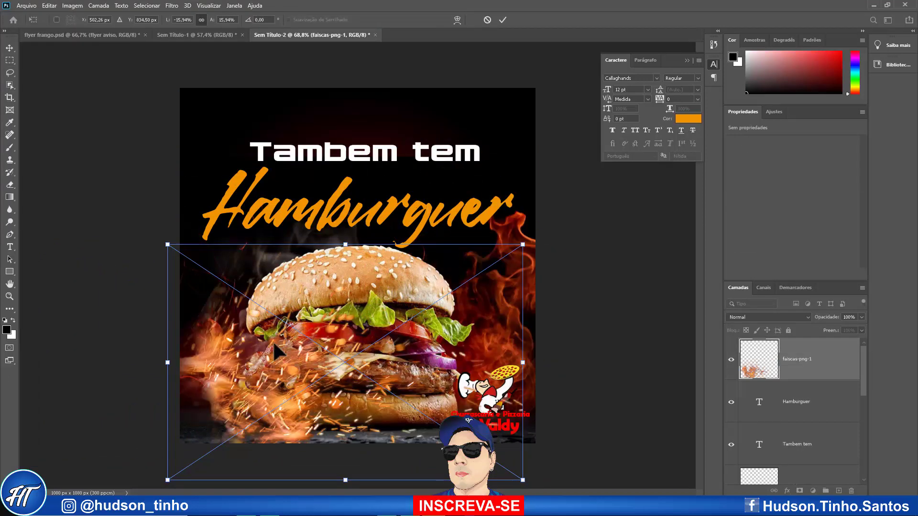
left_click_drag(160, 485, 518, 78)
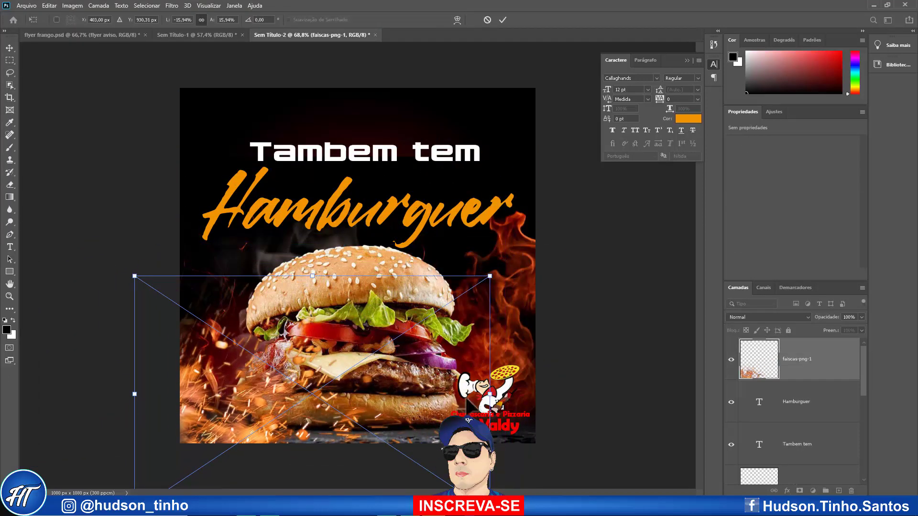
left_click(500, 19)
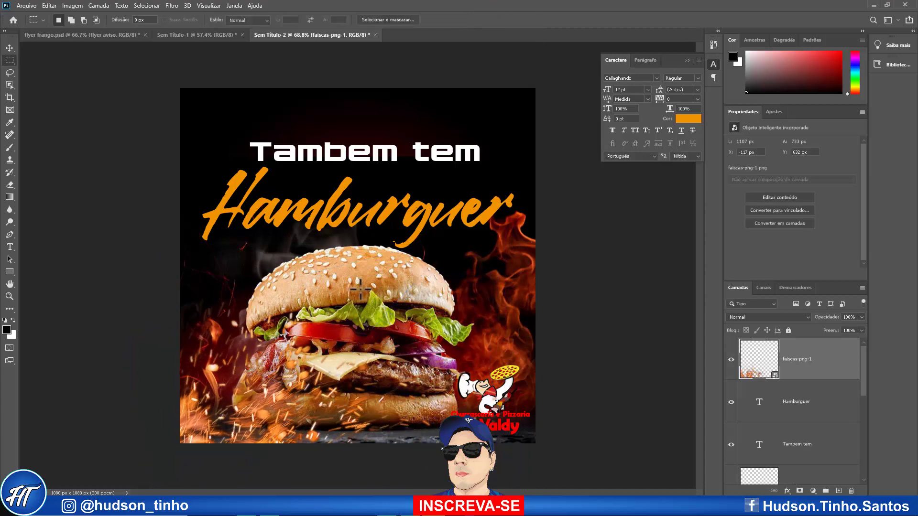
In flyer frango.psd, move the FRANGO ASSADO title up onto the chicken.
left_click(108, 35)
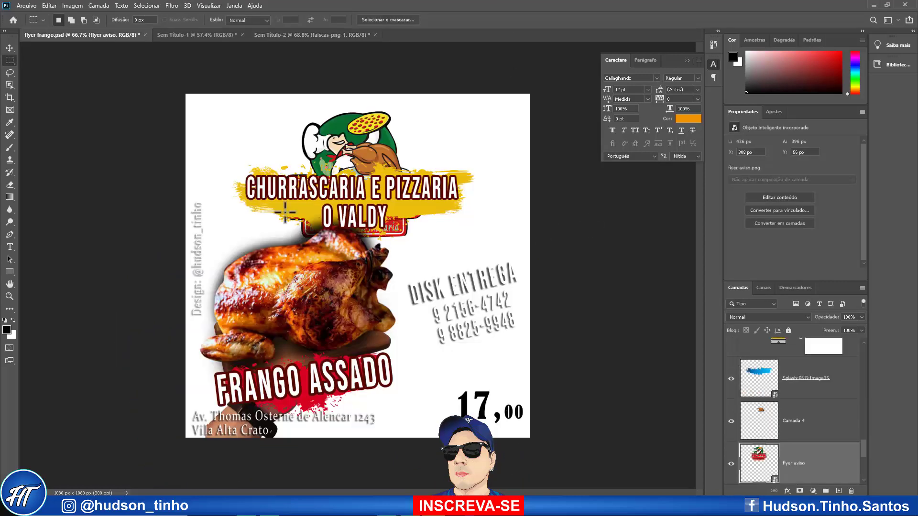
scroll(795, 412, "down", 3)
left_click(773, 345)
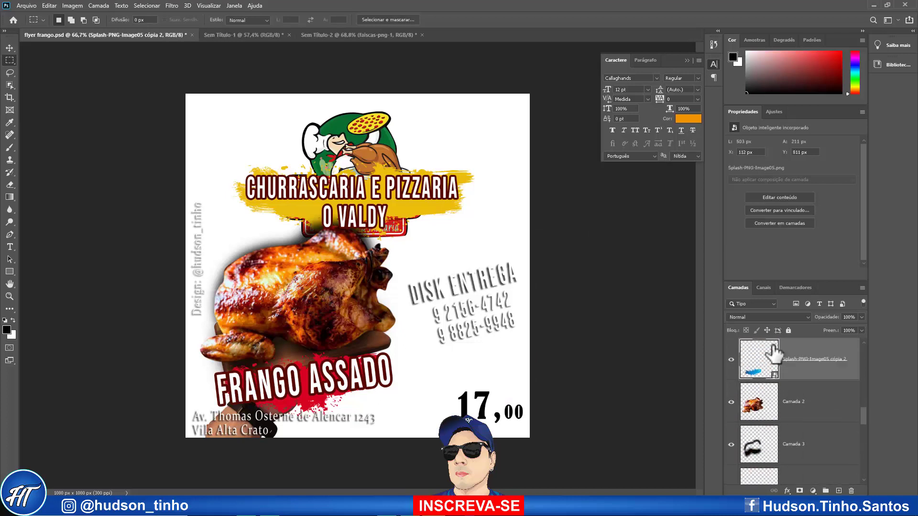
left_click(9, 48)
left_click_drag(336, 380, 323, 319)
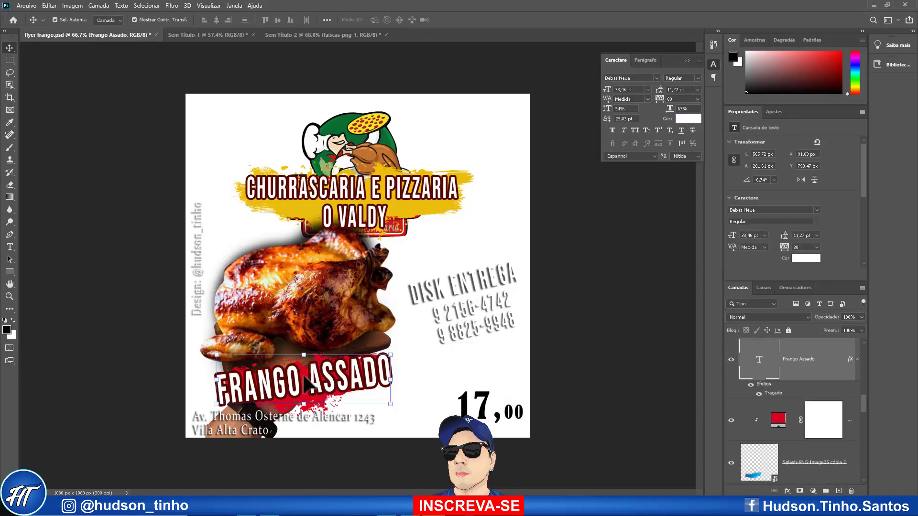
Select the splash and red fill layers and move the red fill lower in the stack.
left_click(298, 393)
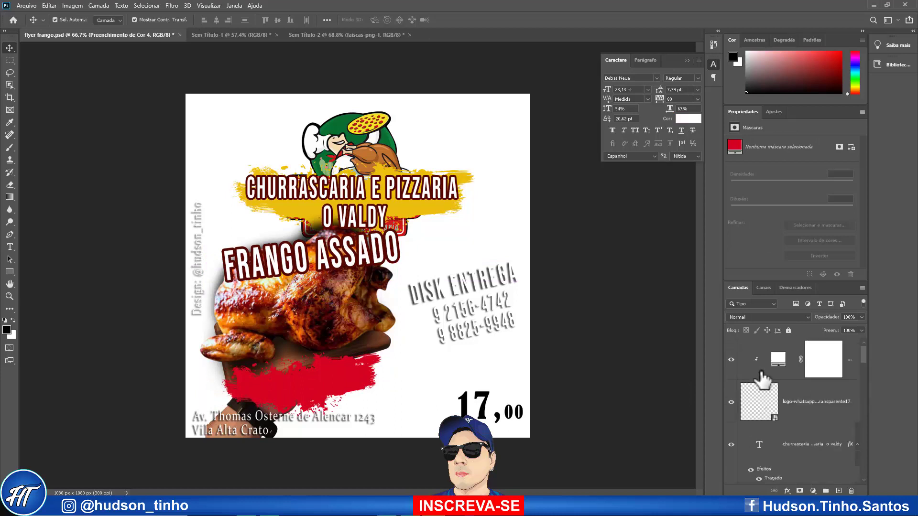
left_click(760, 452)
left_click(322, 389)
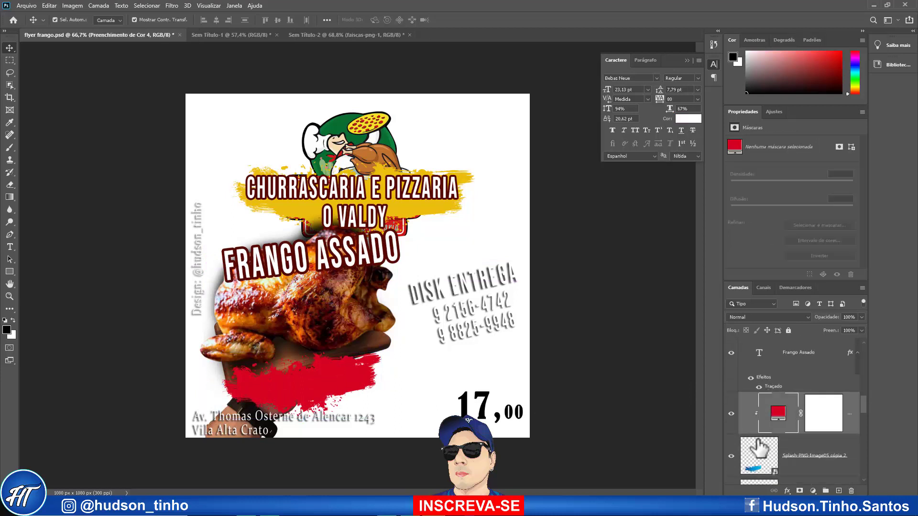
left_click(814, 456)
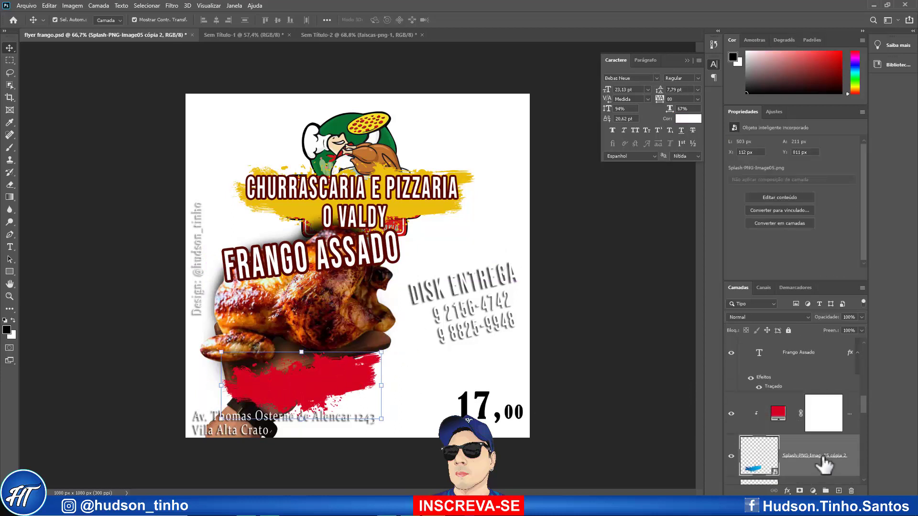
right_click(815, 457)
left_click(826, 229)
left_click(311, 382)
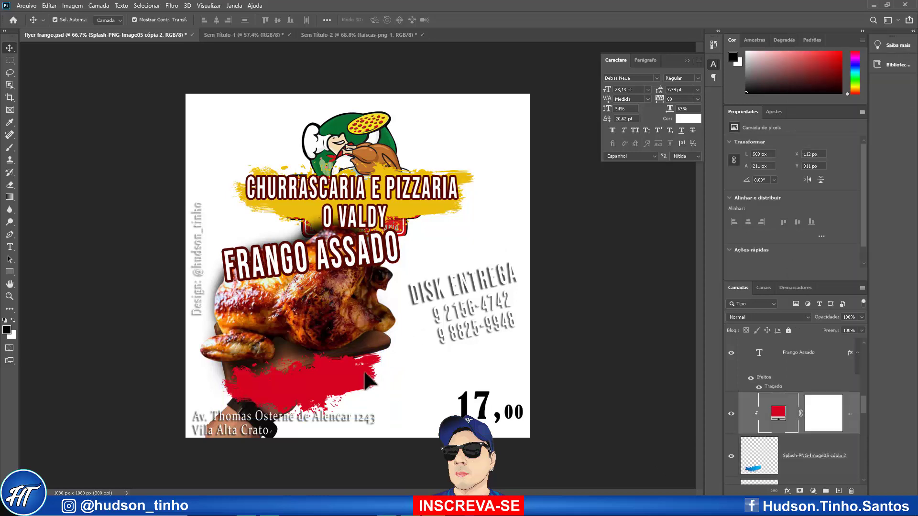
left_click_drag(842, 423, 857, 483)
Copy the blue splash layer into the burger flyer, beneath the O Valdy logo.
left_click_drag(786, 385, 349, 350)
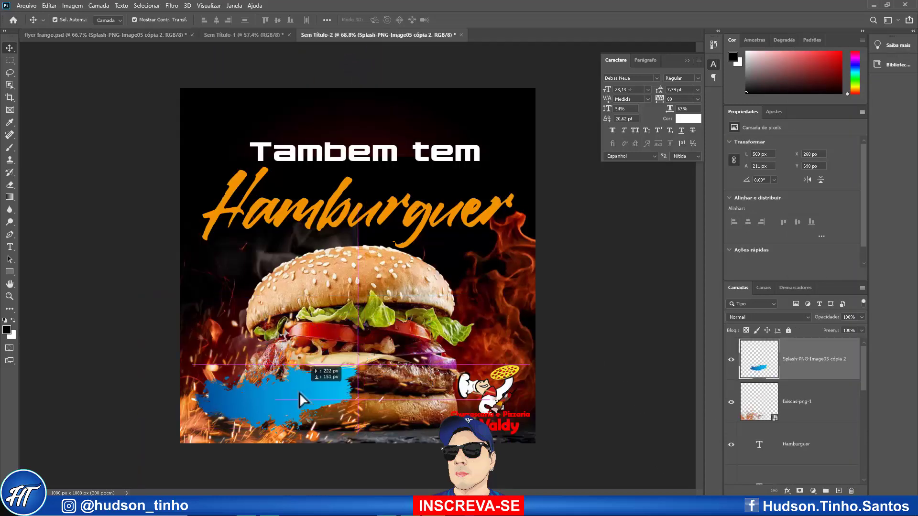
left_click_drag(349, 350, 461, 409)
scroll(821, 452, "down", 2)
scroll(821, 451, "up", 2)
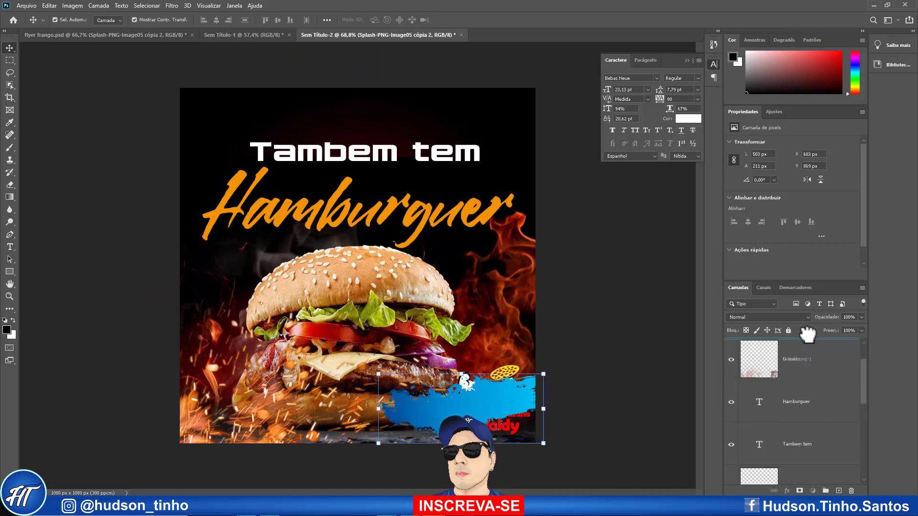
left_click_drag(808, 342, 803, 383)
Enlarge the blue splash and shift it right and down.
key("ctrl+t")
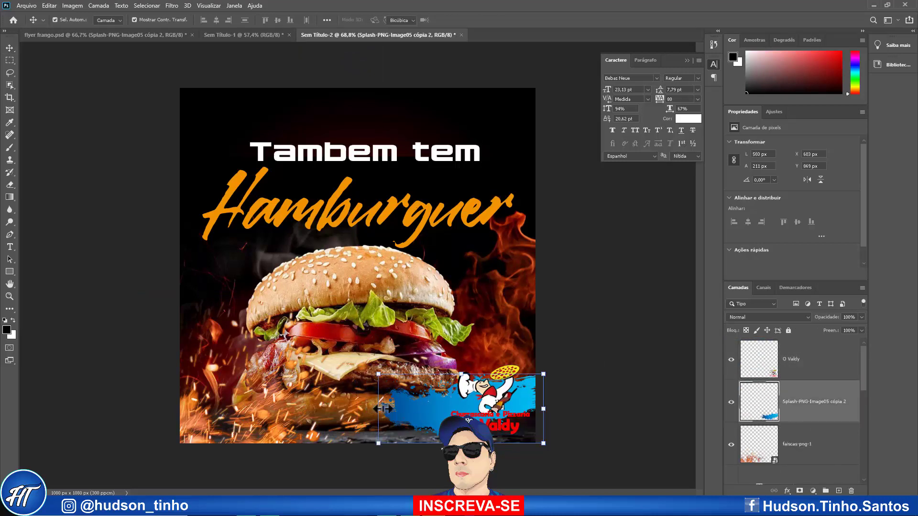
left_click_drag(543, 373, 564, 365)
left_click_drag(470, 365, 472, 336)
mouse_move(423, 373)
left_mouse_down()
mouse_move(461, 392)
mouse_move(453, 421)
left_mouse_up()
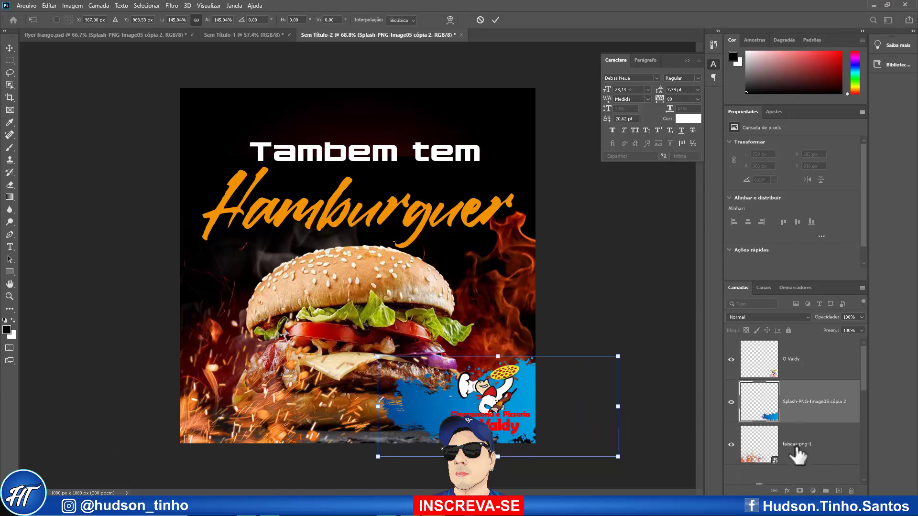
key("Return")
Add a white Solid Color fill layer clipped to the splash shape.
left_click(813, 491)
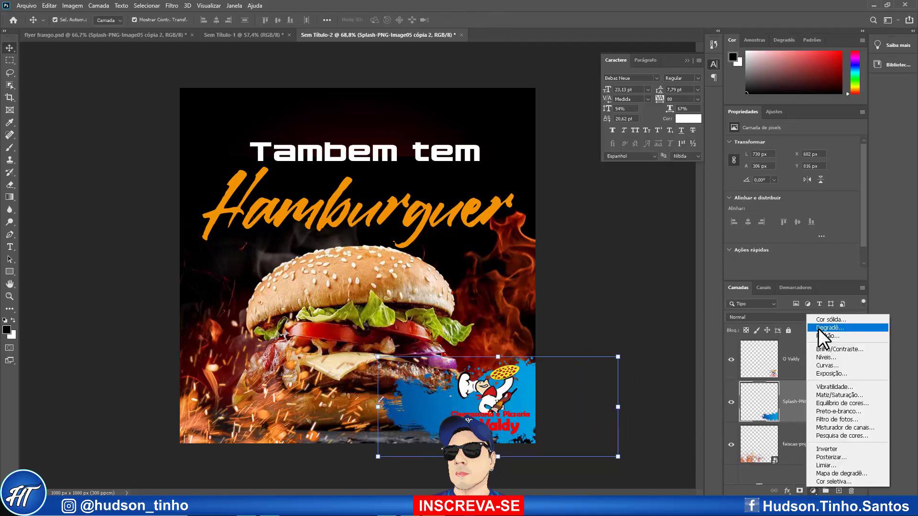
left_click(769, 320)
left_click(330, 114)
key("Return")
right_click(846, 407)
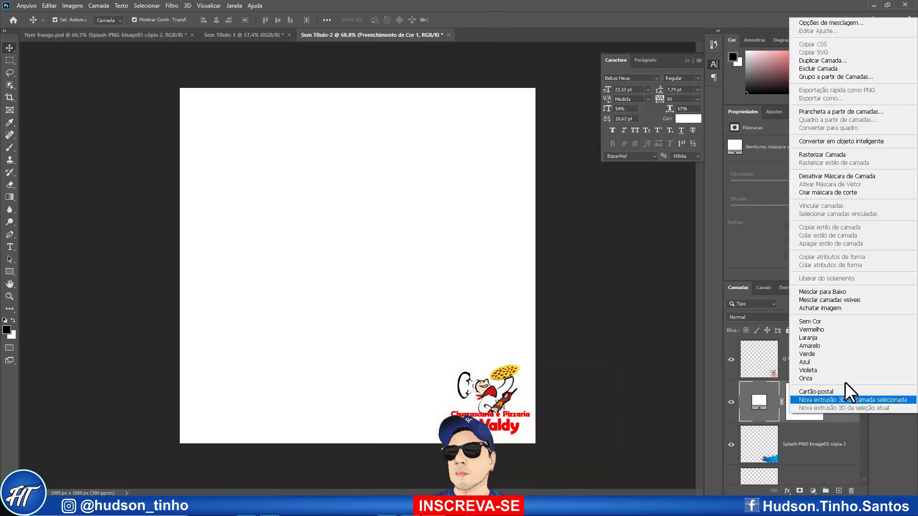
left_click(818, 197)
Move the O Valdy logo to the top-right corner and shrink it.
left_click(798, 368)
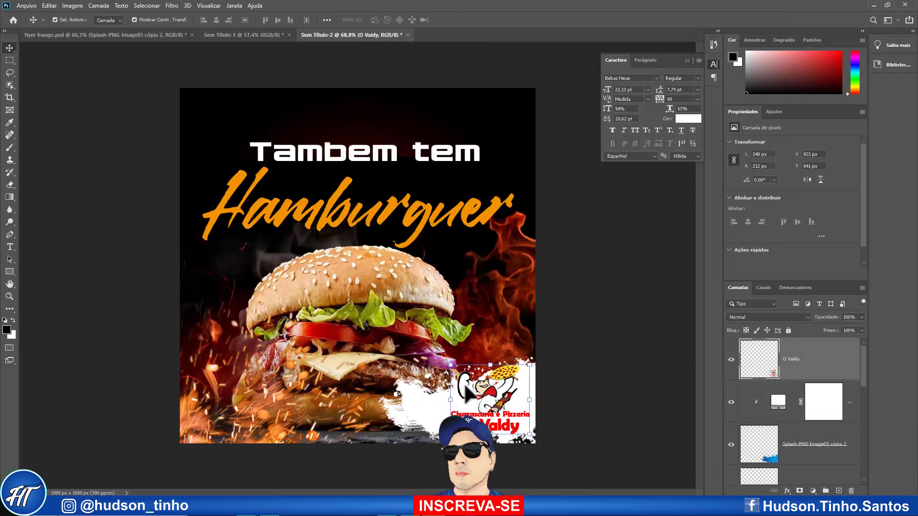
mouse_move(487, 392)
left_mouse_down()
mouse_move(215, 397)
mouse_move(477, 112)
left_mouse_up()
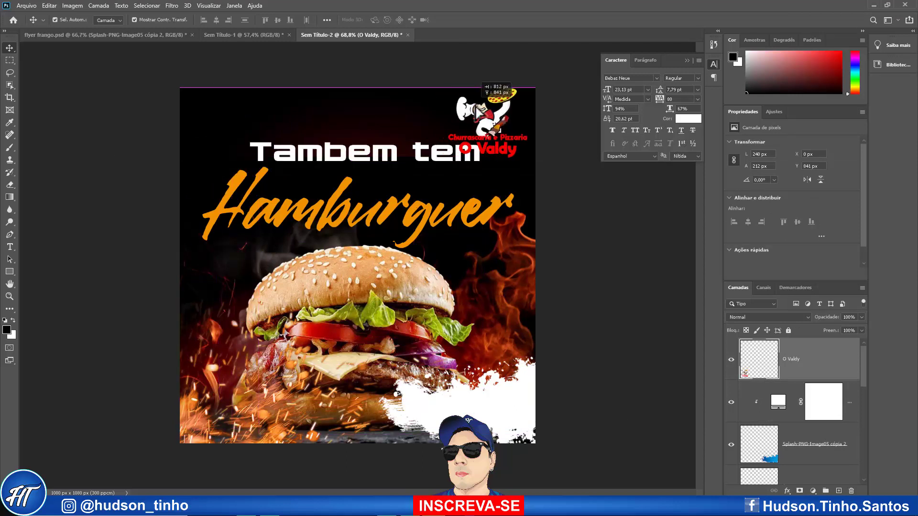
key("ctrl+t")
left_click_drag(447, 158, 478, 141)
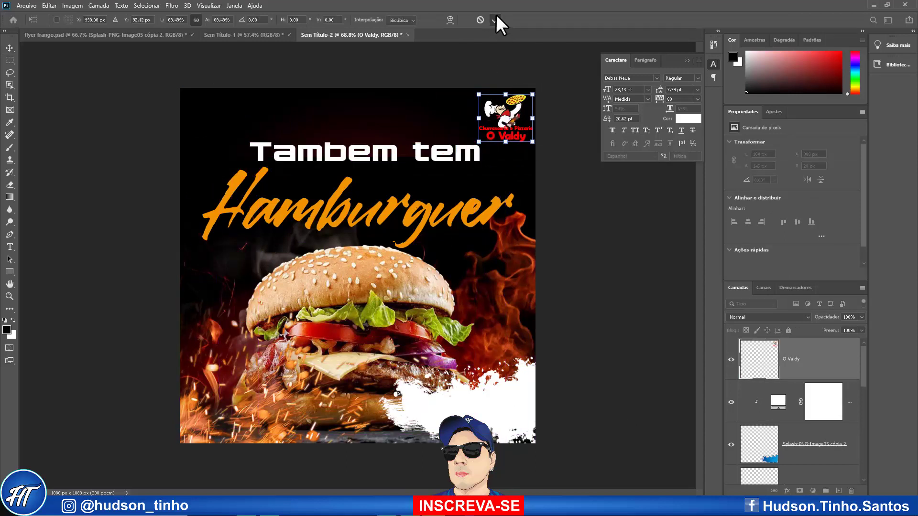
left_click(494, 19)
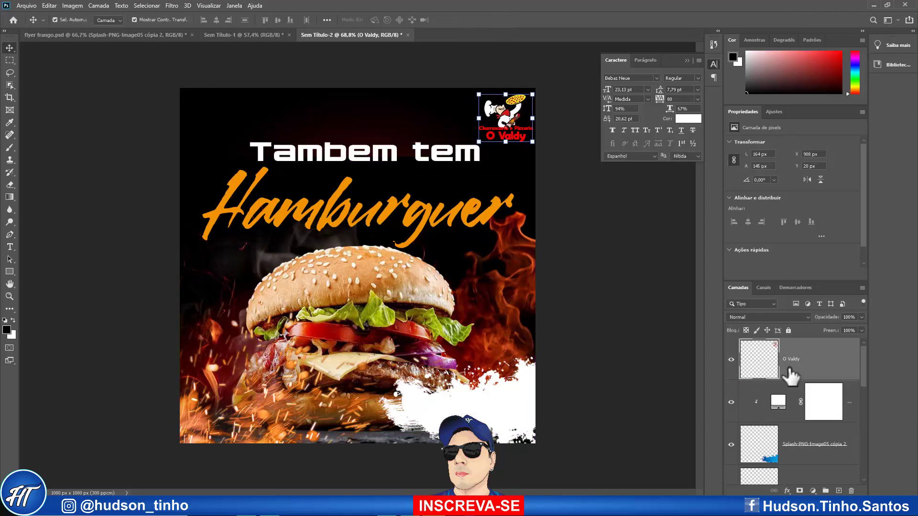
Add the text 'PEÇA JÁ O SEU' in Berlin Sans FB Demi Bold.
left_click(10, 246)
left_click(333, 288)
type("PEÇA")
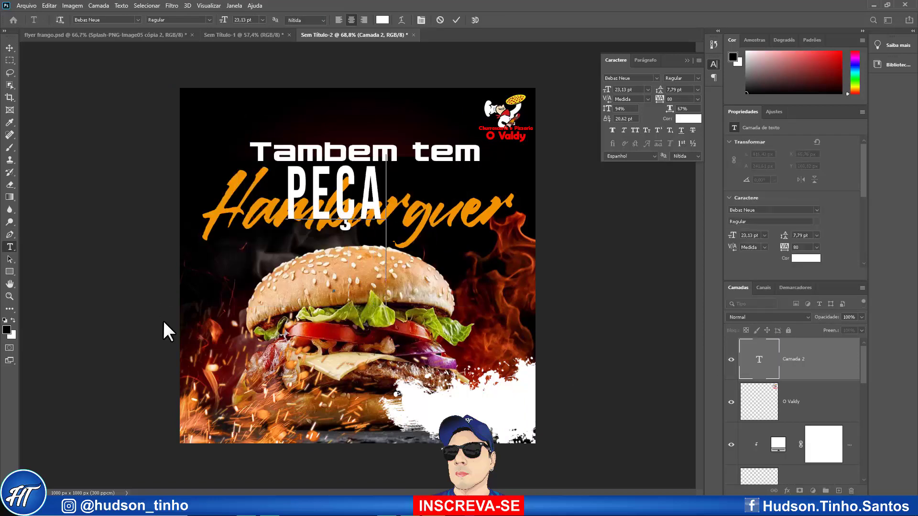
type(" JÁ")
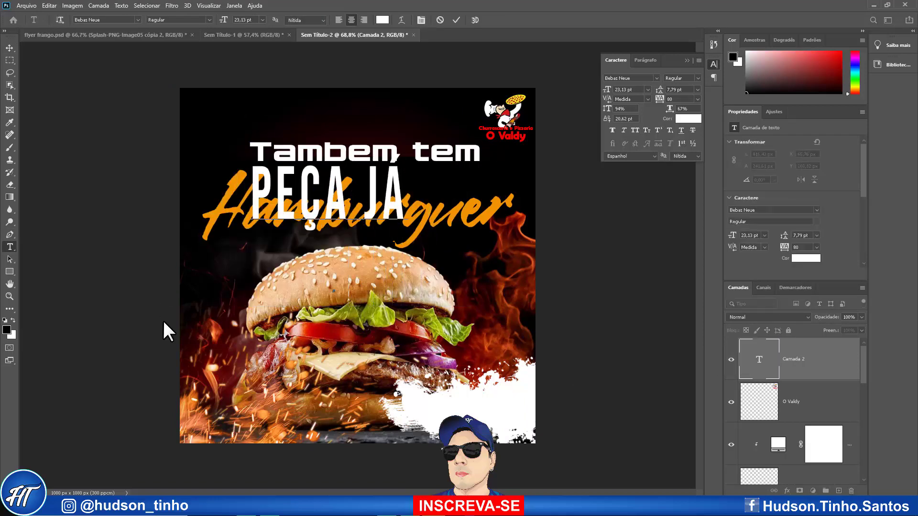
type(" O SEU")
left_click(9, 48)
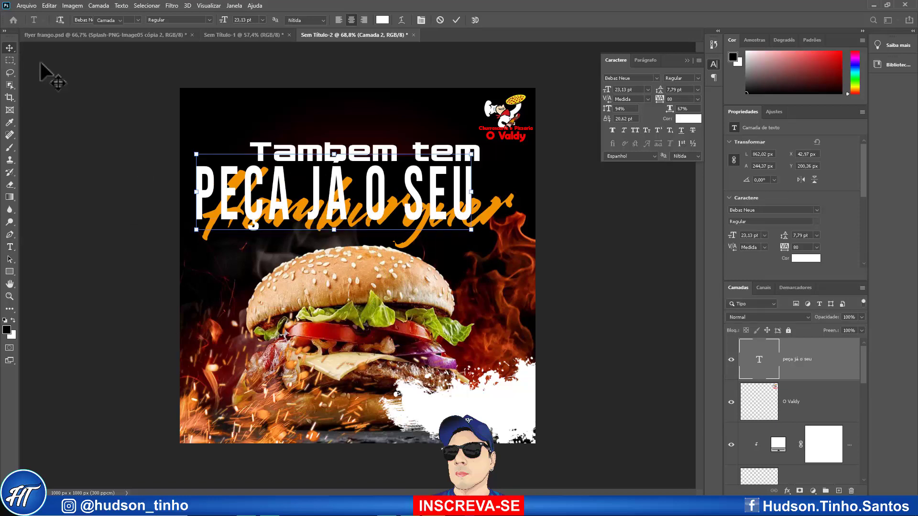
left_click(656, 77)
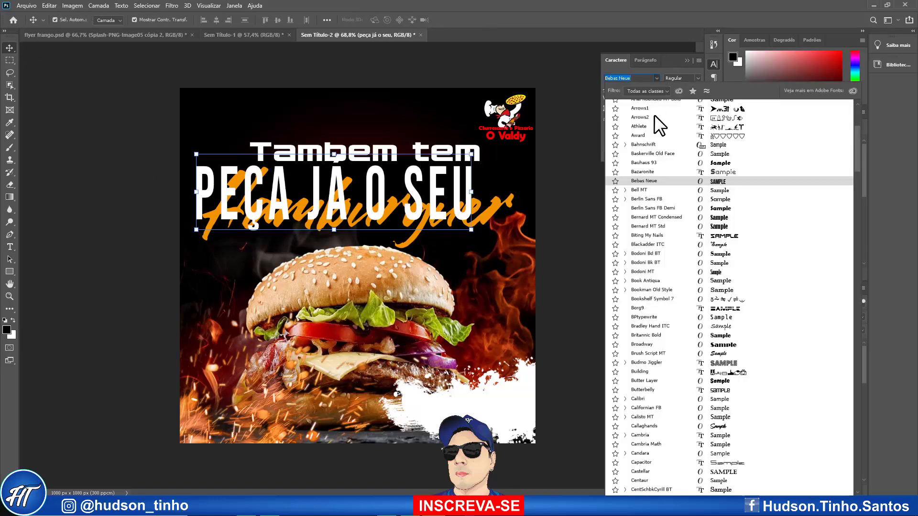
left_click(710, 208)
Move and shrink the caption onto the white splash and colour it red.
left_click_drag(334, 200, 289, 359)
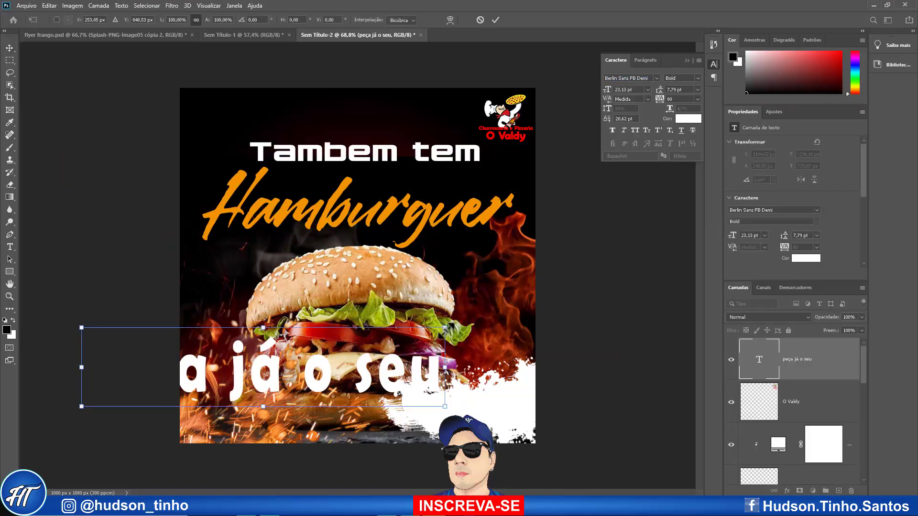
mouse_move(470, 318)
left_mouse_down()
mouse_move(160, 406)
mouse_move(519, 419)
mouse_move(549, 388)
left_mouse_up()
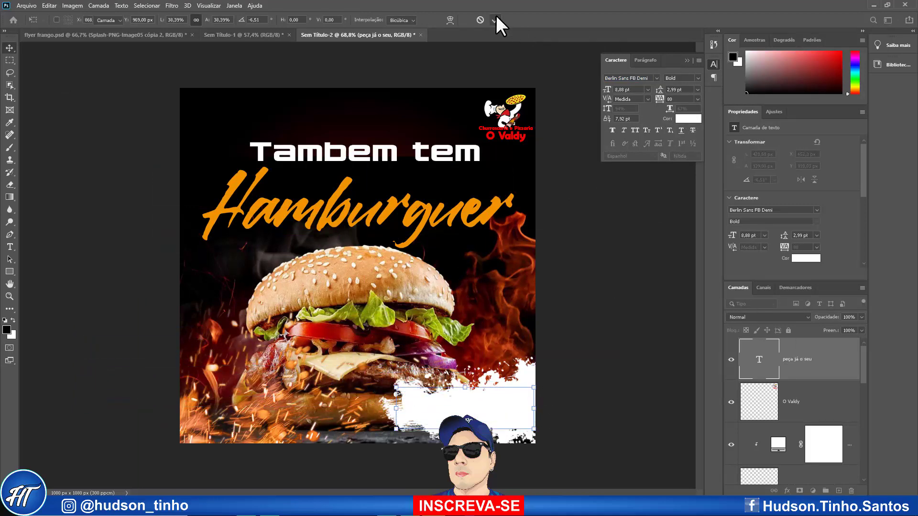
left_click(495, 19)
left_click(688, 118)
left_click(454, 127)
left_click(529, 108)
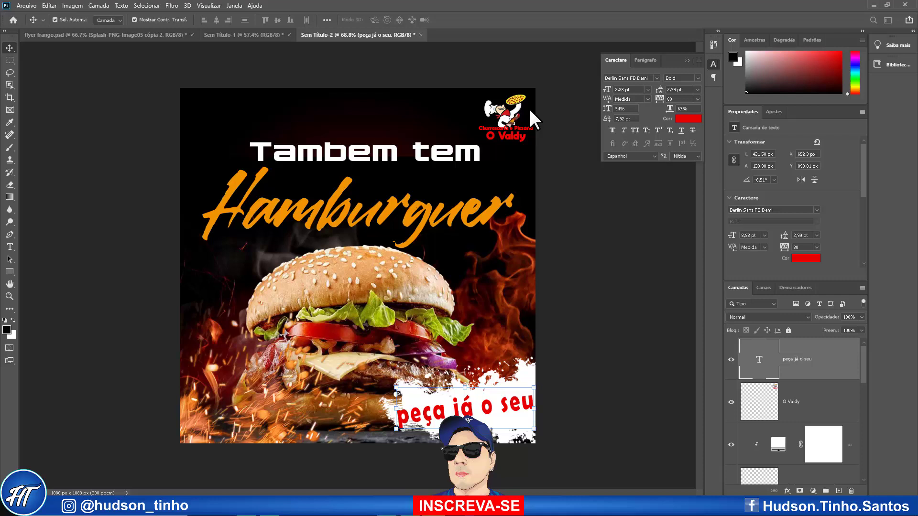
Retype the caption's first letter as 'P' and adjust its vertical scale.
double_click(767, 380)
left_click(403, 415)
type("P")
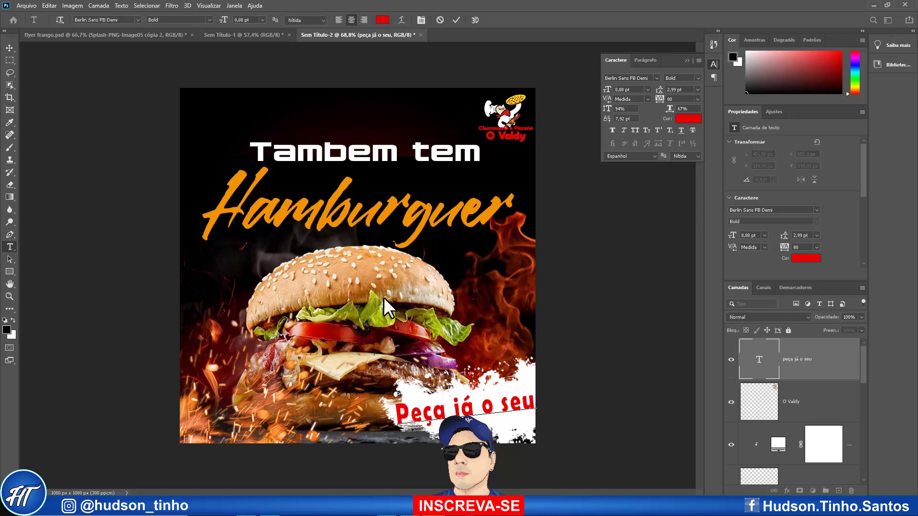
mouse_move(670, 115)
left_mouse_down()
mouse_move(664, 120)
mouse_move(677, 115)
mouse_move(664, 109)
left_mouse_up()
left_click(457, 19)
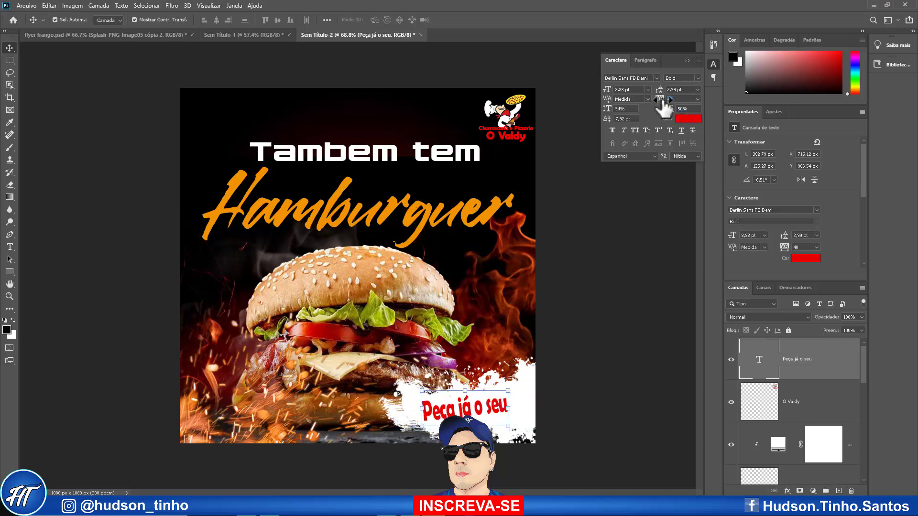
Enlarge the 'Peça já o seu' caption and set it against the flyer's right edge.
key("ctrl+t")
left_click_drag(508, 390, 531, 379)
left_click_drag(421, 380, 398, 374)
left_click_drag(423, 409, 427, 414)
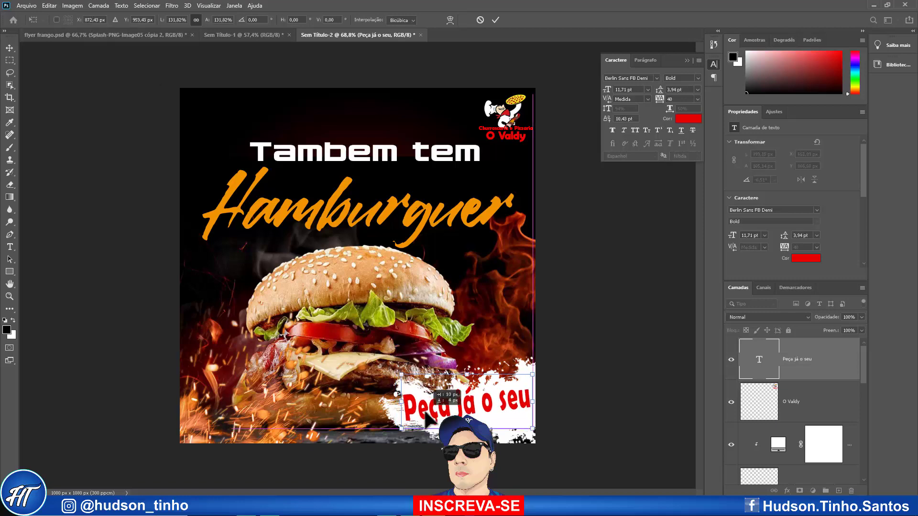
left_click(495, 20)
scroll(315, 168, "up", 1)
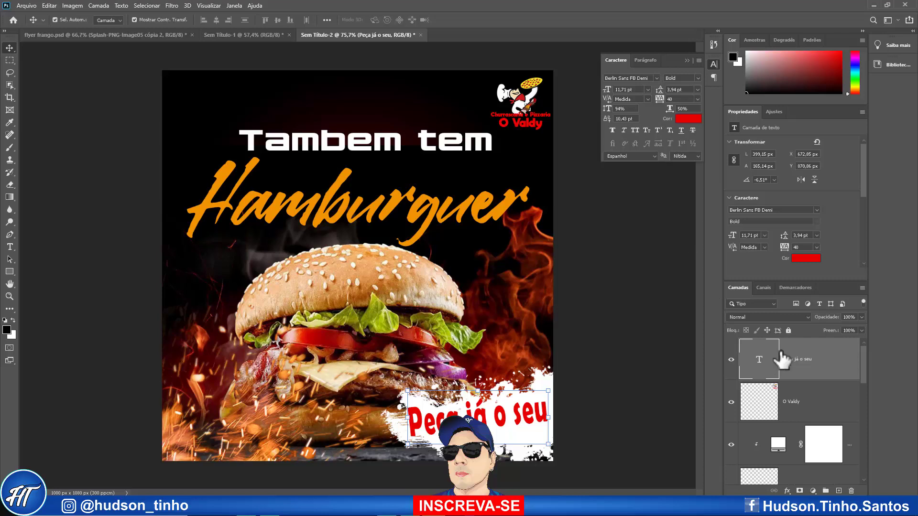
scroll(789, 382, "down", 3)
Retype the 'Tambem tem' headline as 'Temos' and scale it up above Hamburguer.
left_click(764, 402)
left_click(762, 452)
double_click(759, 444)
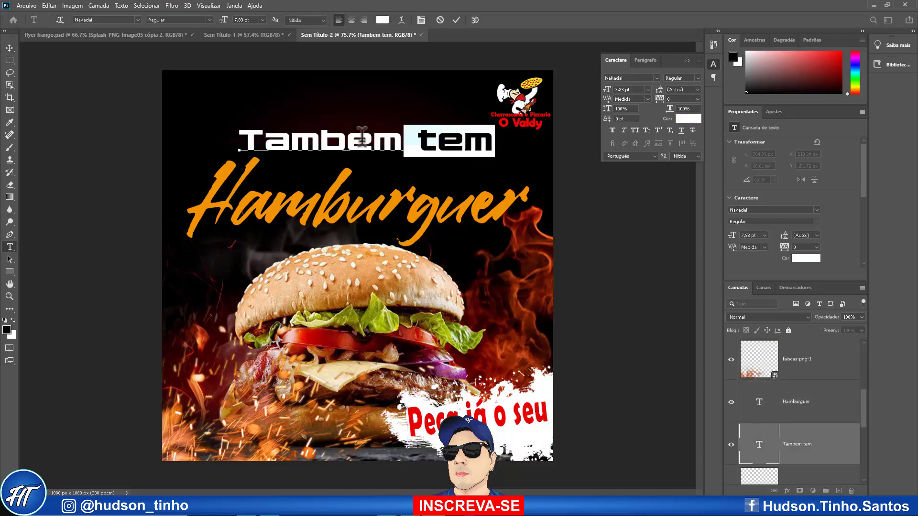
type("Temo")
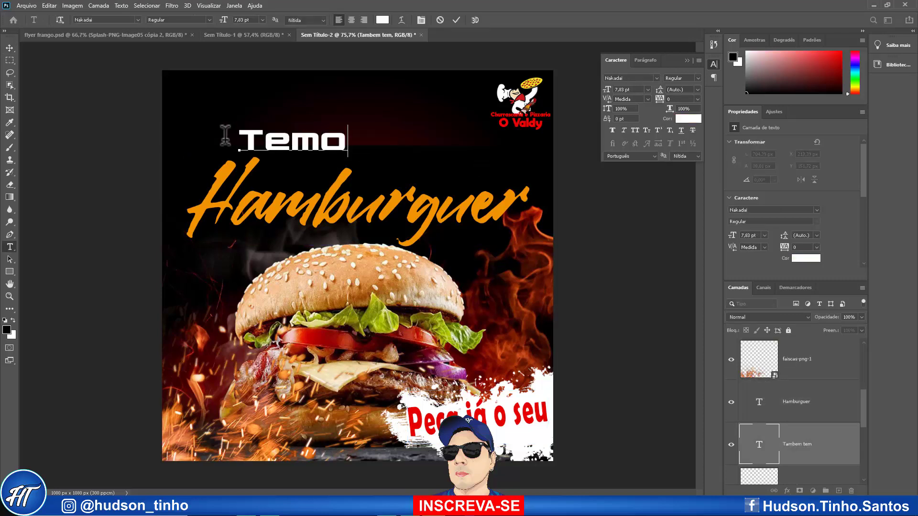
type("s")
key("ctrl+t")
mouse_move(403, 173)
left_mouse_down()
mouse_move(419, 167)
mouse_move(428, 142)
left_mouse_up()
left_click(495, 20)
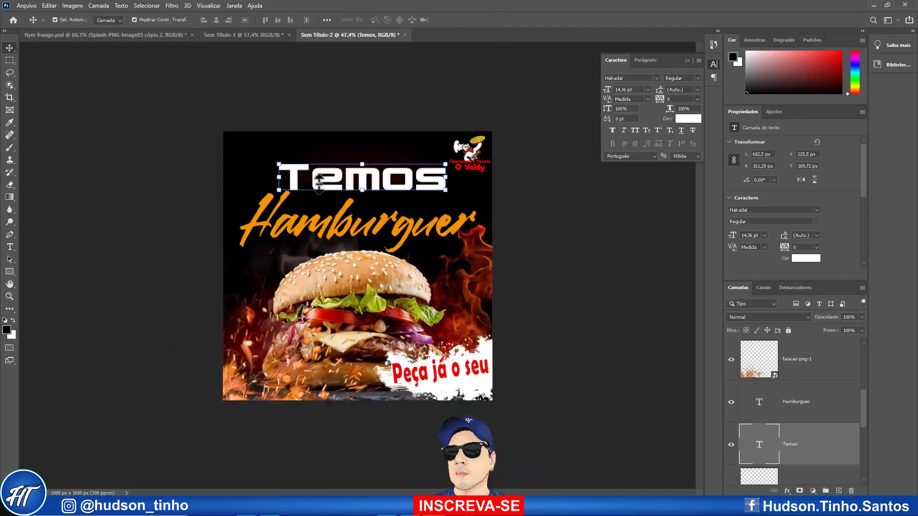
scroll(389, 389, "down", 3)
scroll(385, 342, "up", 2)
Copy both address lines from flyer frango.psd into the burger flyer, reorder and group them.
left_click(95, 35)
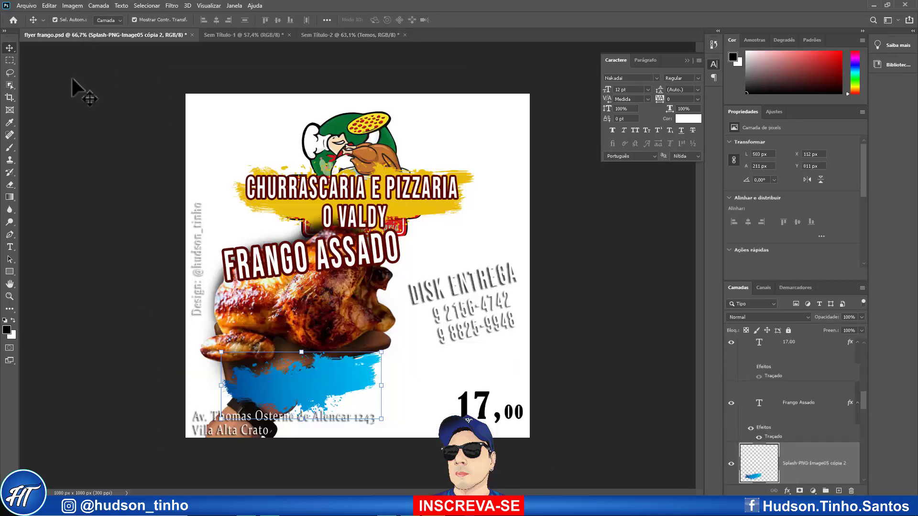
left_click(249, 430)
key("ctrl+t")
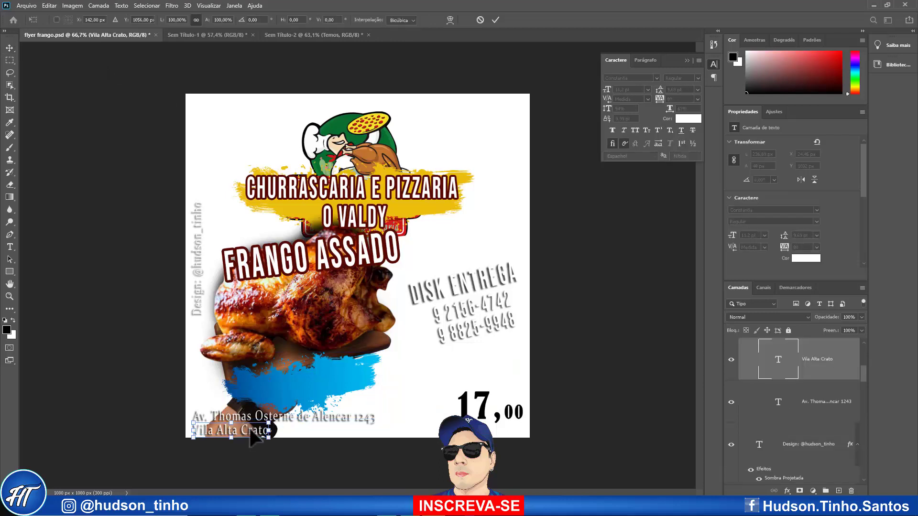
key("Return")
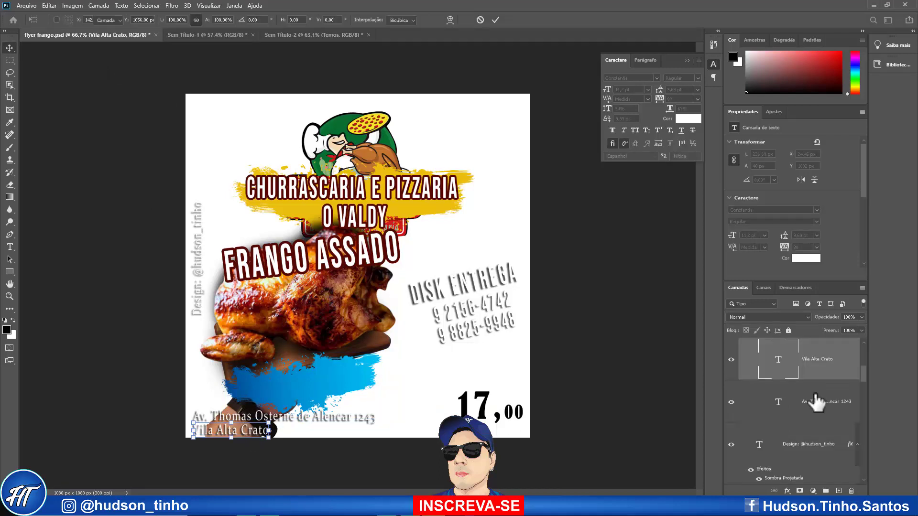
left_click(815, 401)
left_click(819, 364, "shift")
left_click_drag(301, 423, 304, 410)
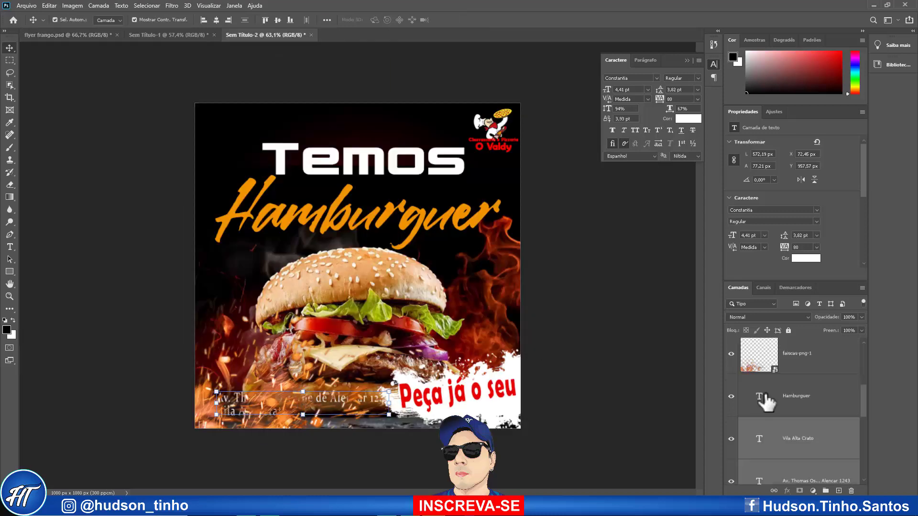
left_click_drag(810, 356, 808, 340)
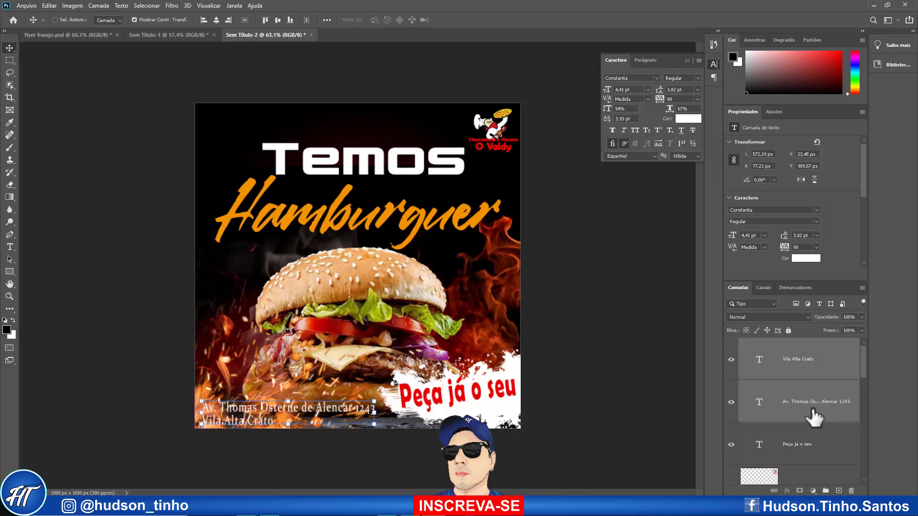
key("ctrl+g")
Settle the address text at the bottom left and add an empty layer above 'Peça já o seu'.
left_click_drag(250, 423, 250, 423)
left_click(741, 344)
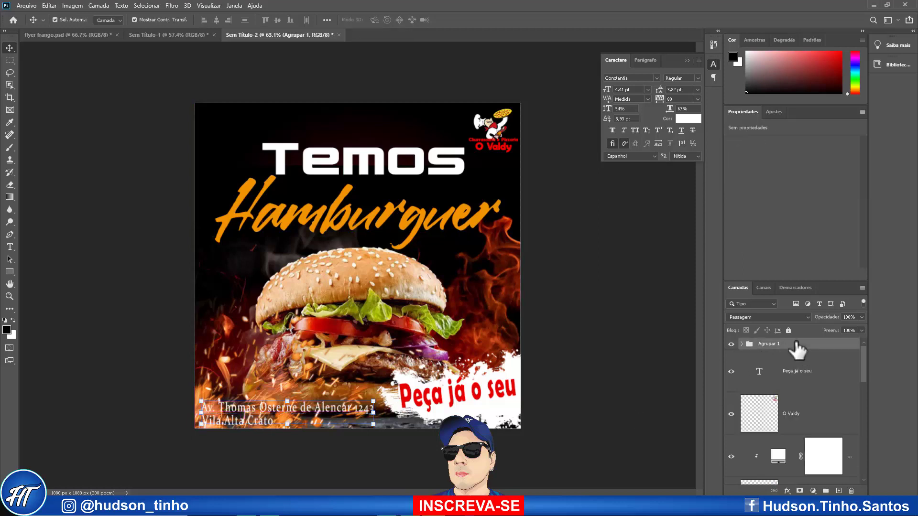
left_click(798, 371)
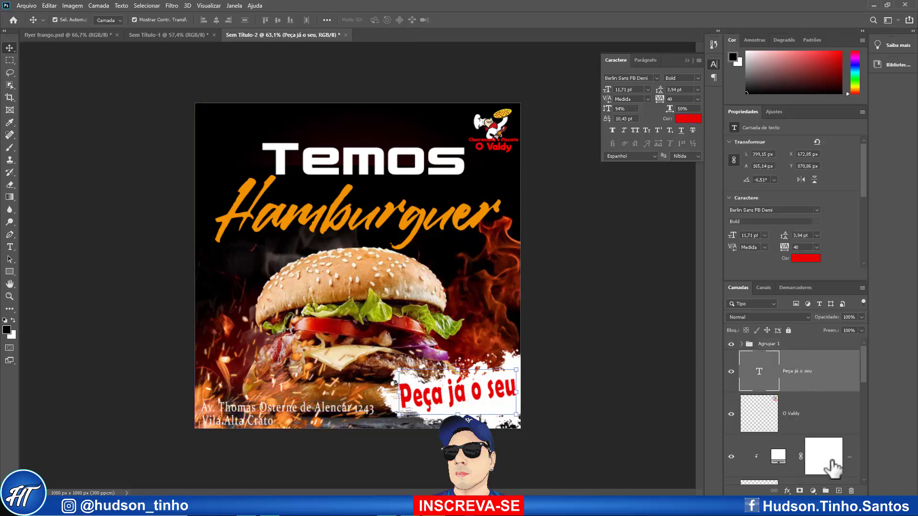
left_click(836, 491)
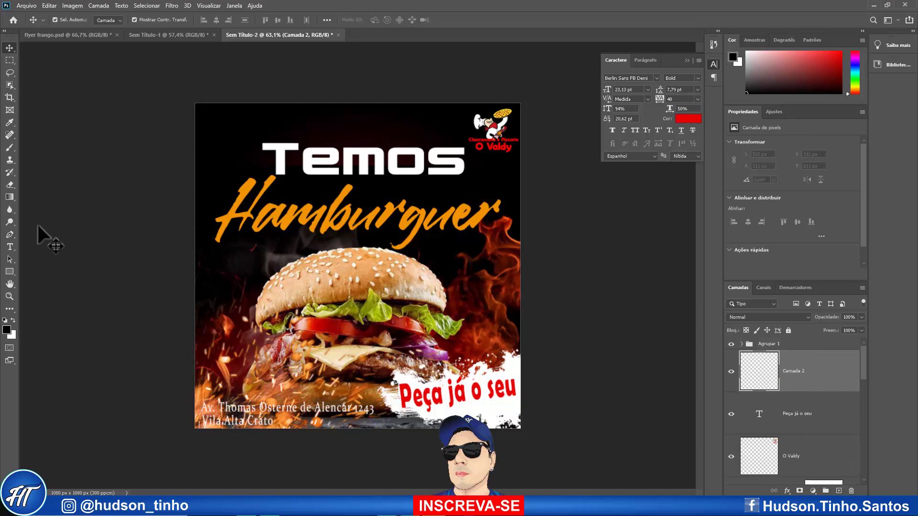
Paint a dark band behind the address text with a smaller brush.
left_click(10, 147)
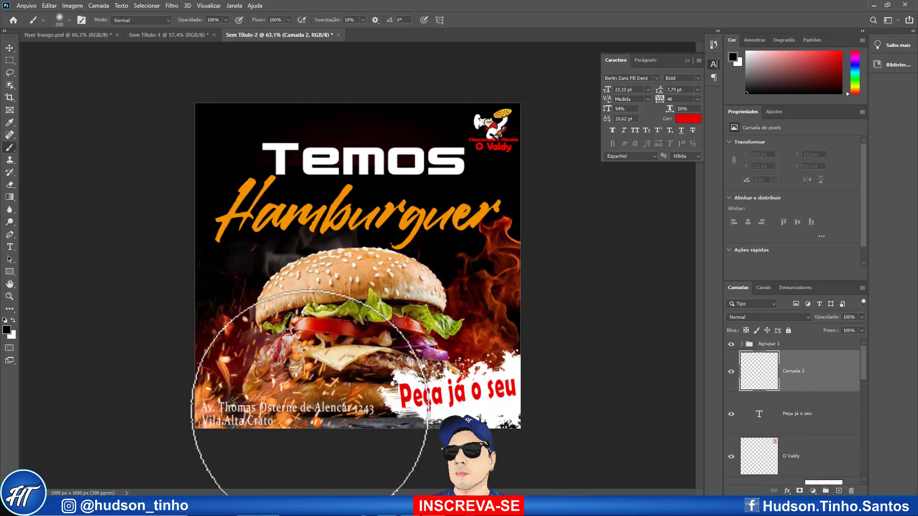
key("bracketleft")
key("bracketleft")
key("bracketleft")
left_click_drag(361, 407, 210, 412)
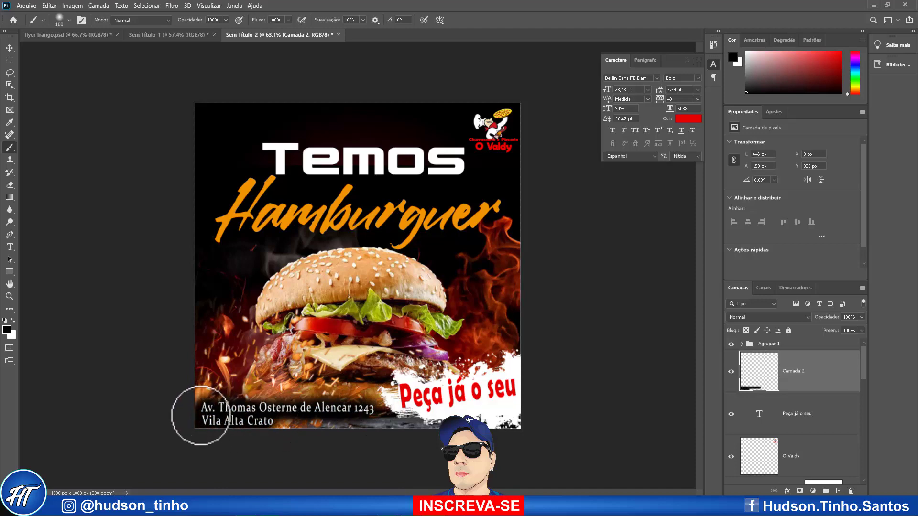
scroll(127, 350, "up", 1)
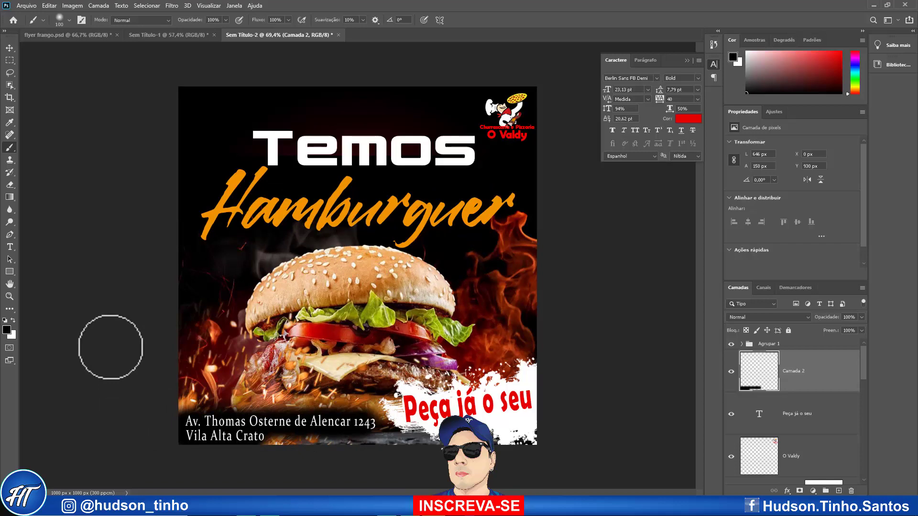
Select the Agrupar 1 group at the top of the layer stack.
left_click(9, 48)
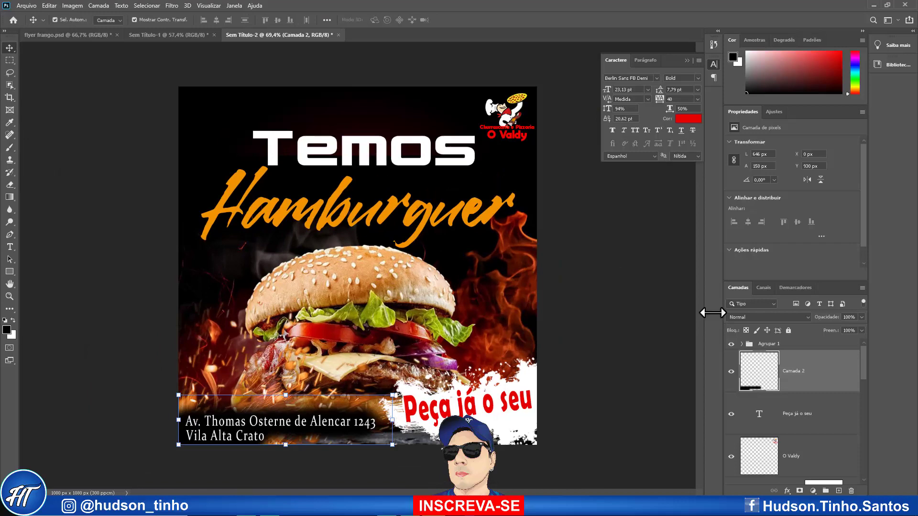
left_click(803, 345)
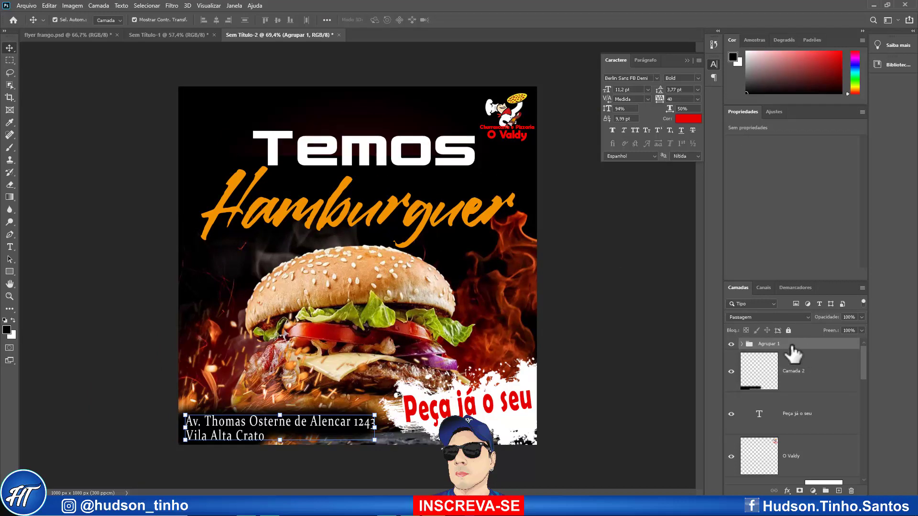
scroll(813, 354, "down", 3)
scroll(841, 382, "down", 3)
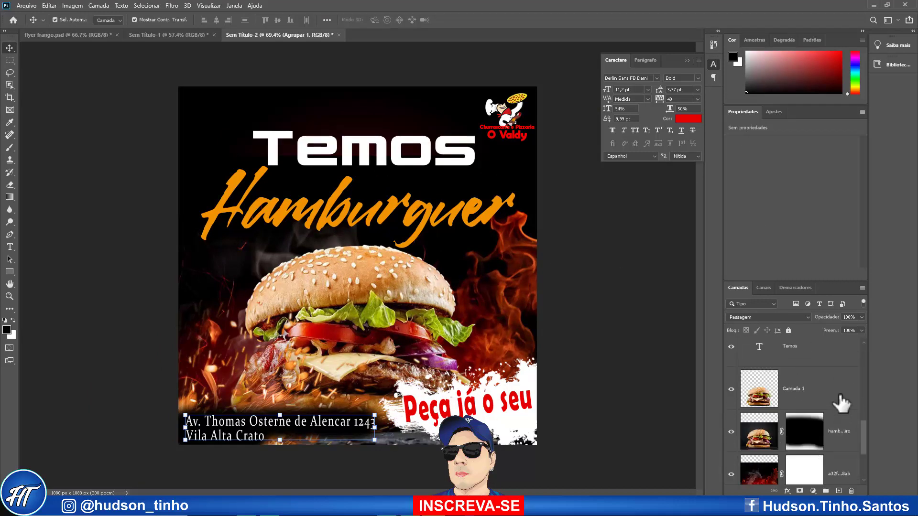
scroll(841, 403, "up", 2)
scroll(840, 406, "up", 2)
scroll(839, 411, "up", 2)
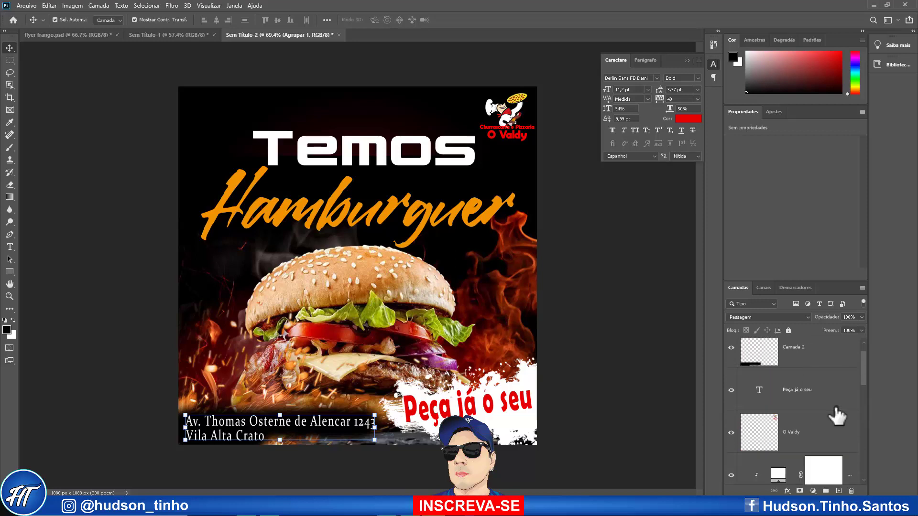
scroll(837, 416, "up", 1)
Stamp all visible layers into Camada 3 and boost its Texture and Clarity, adjusting Exposure, in Camera Raw.
key("ctrl+shift+alt+e")
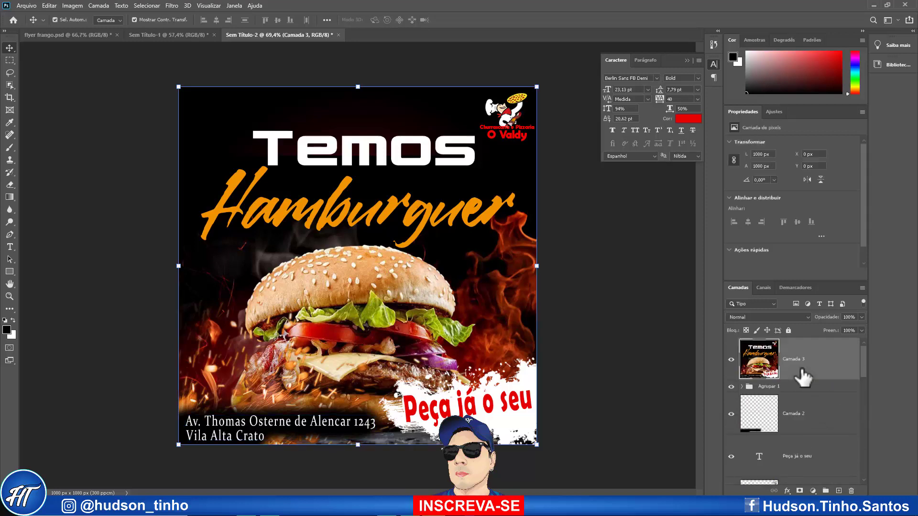
left_click(171, 6)
mouse_move(181, 195)
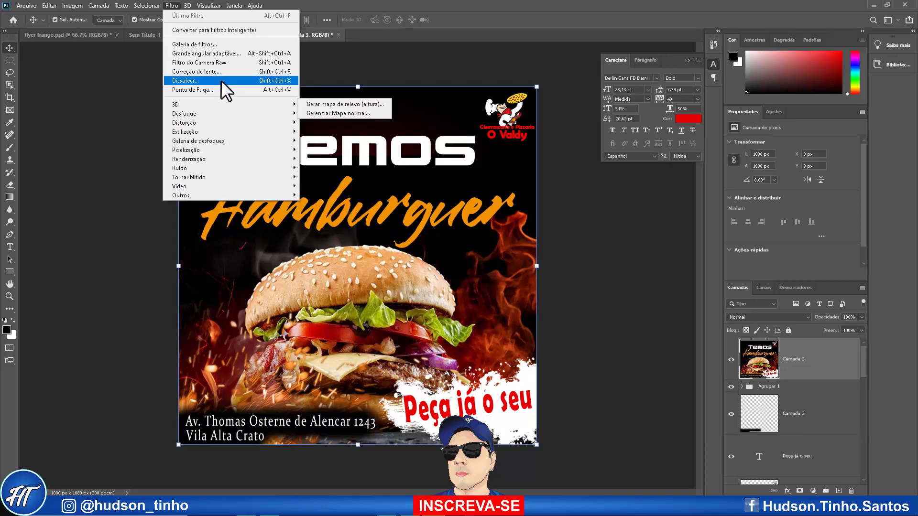
left_click(214, 62)
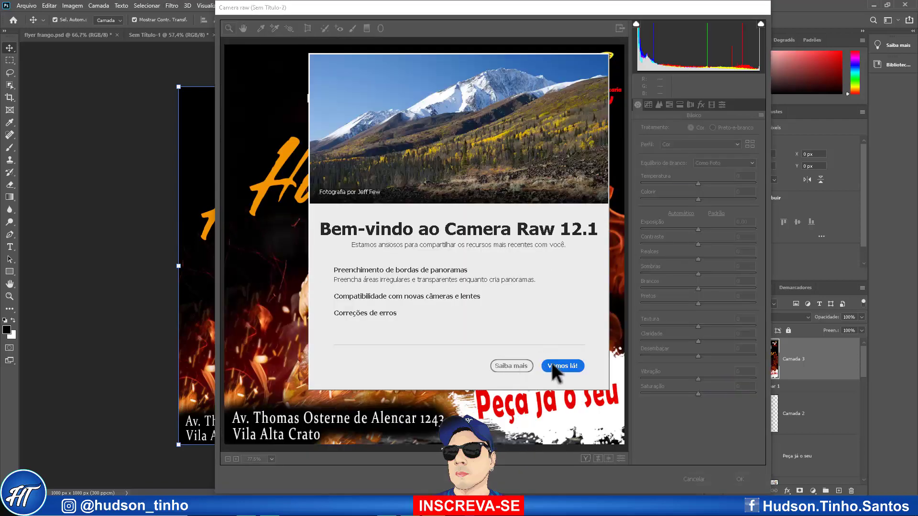
left_click(566, 365)
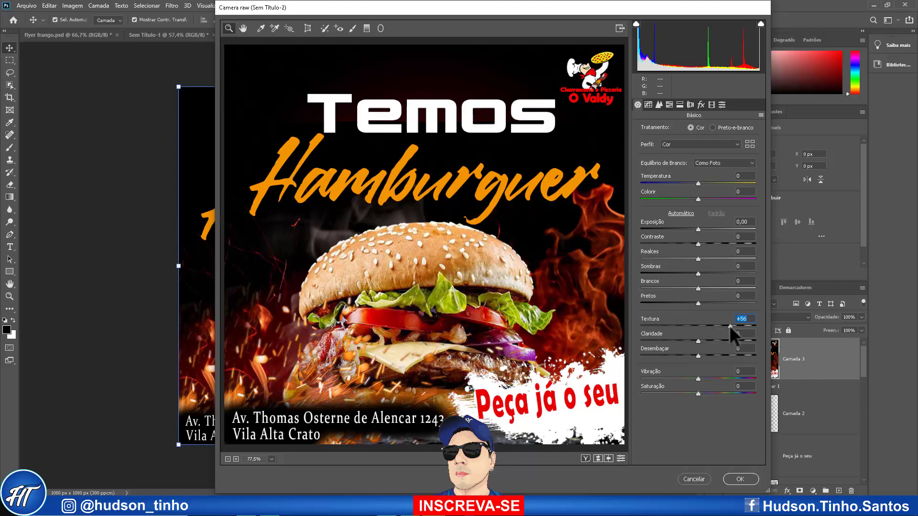
left_click_drag(730, 326, 746, 326)
left_click_drag(698, 341, 726, 341)
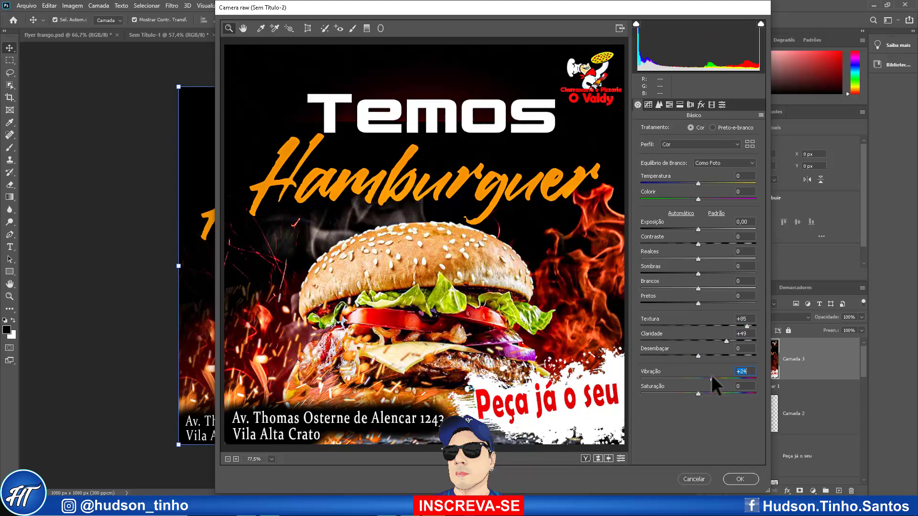
mouse_move(699, 228)
left_mouse_down()
mouse_move(727, 227)
mouse_move(684, 228)
mouse_move(704, 227)
left_mouse_up()
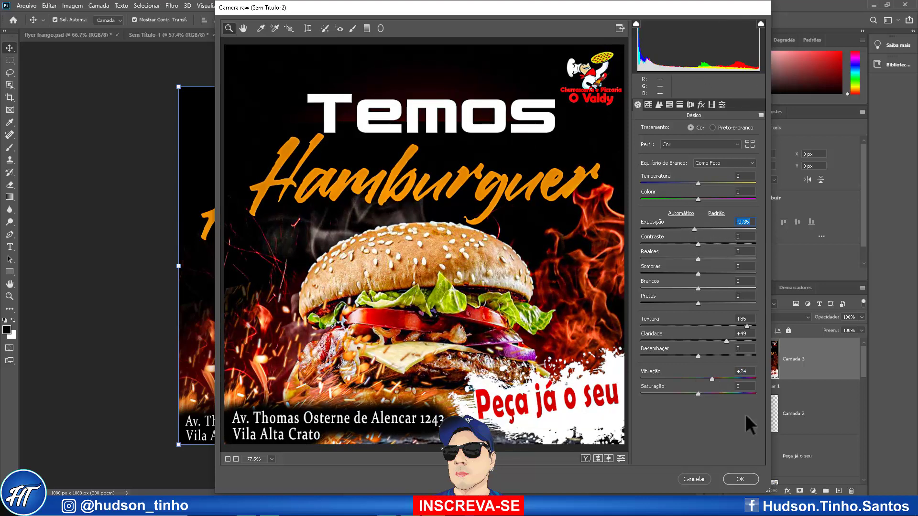
left_click(740, 479)
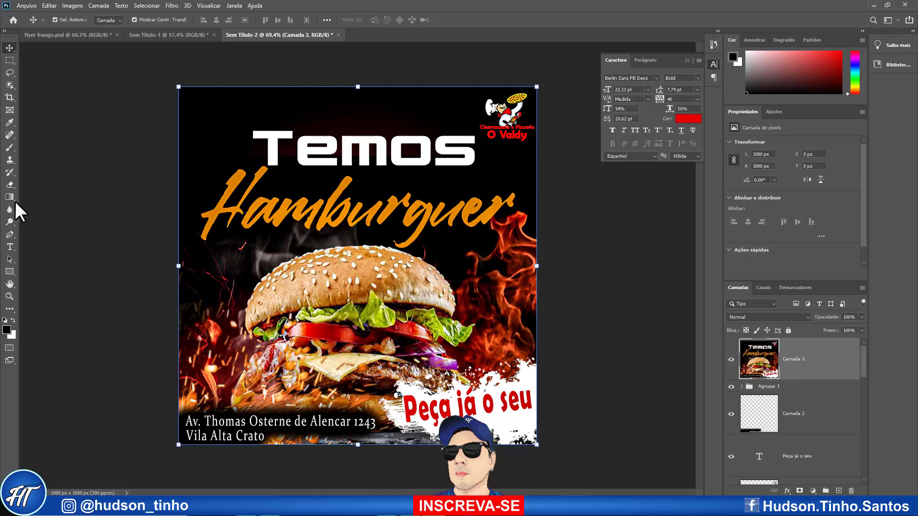
Add a new text layer reading 'Design:' followed by the designer's social handle.
left_click(10, 246)
left_click(245, 328)
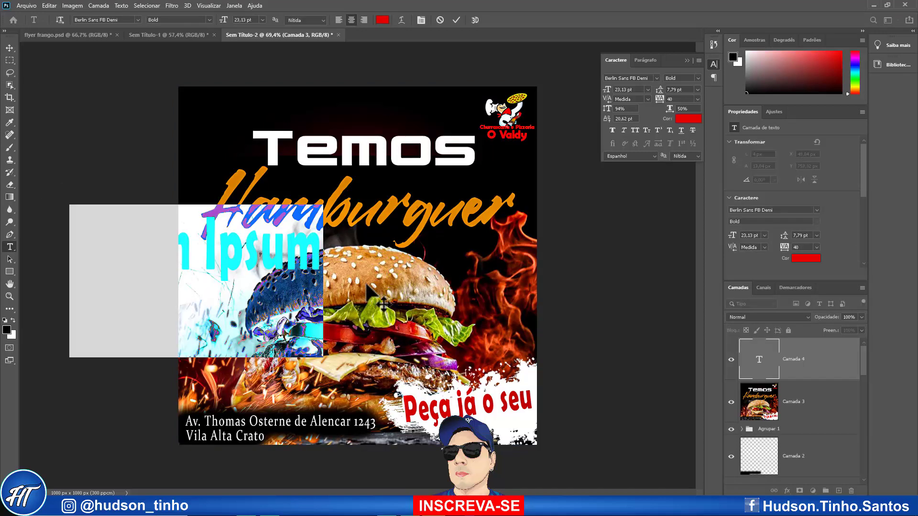
type("Design: @")
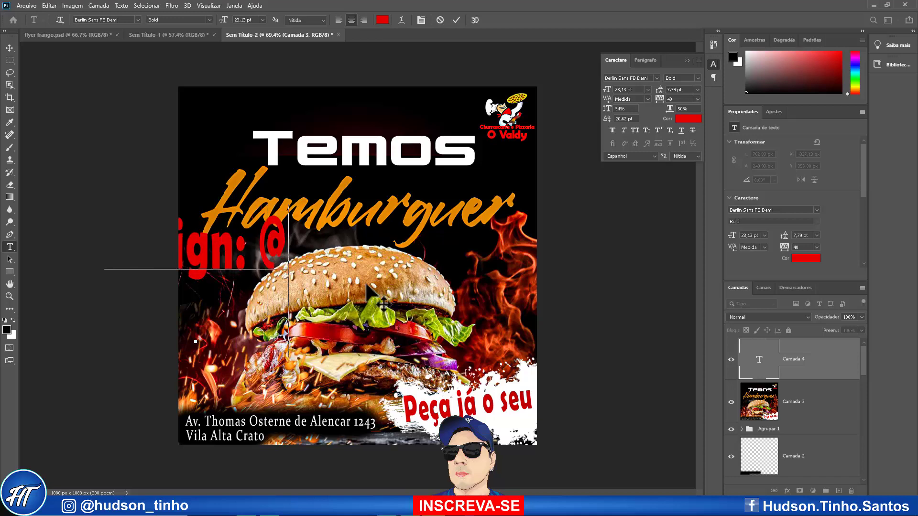
type("hudson_t")
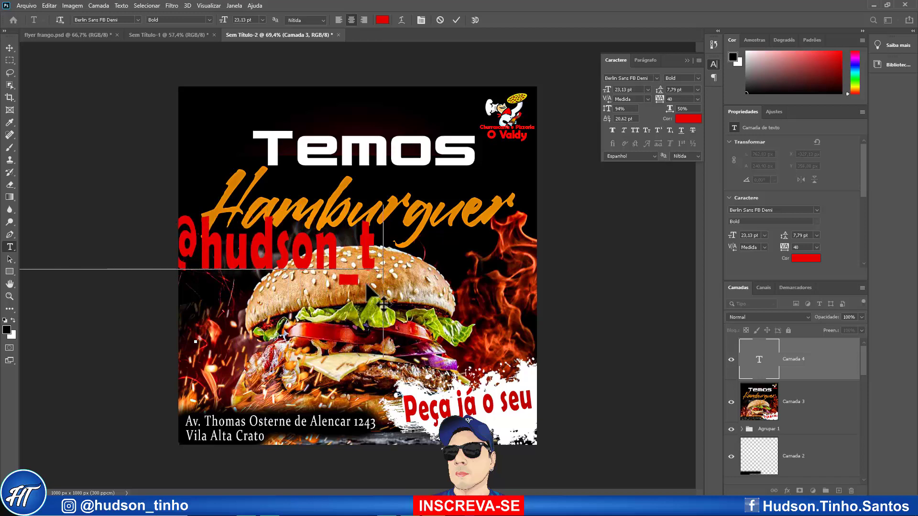
type("inho")
left_click(10, 48)
Set the credit text to Arial, shrink it to a small size, and widen its tracking.
left_click(656, 78)
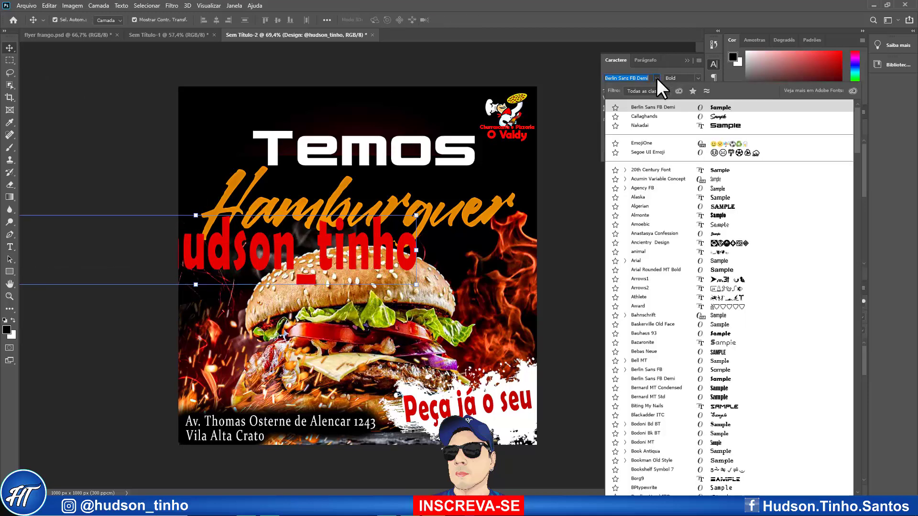
left_click(730, 261)
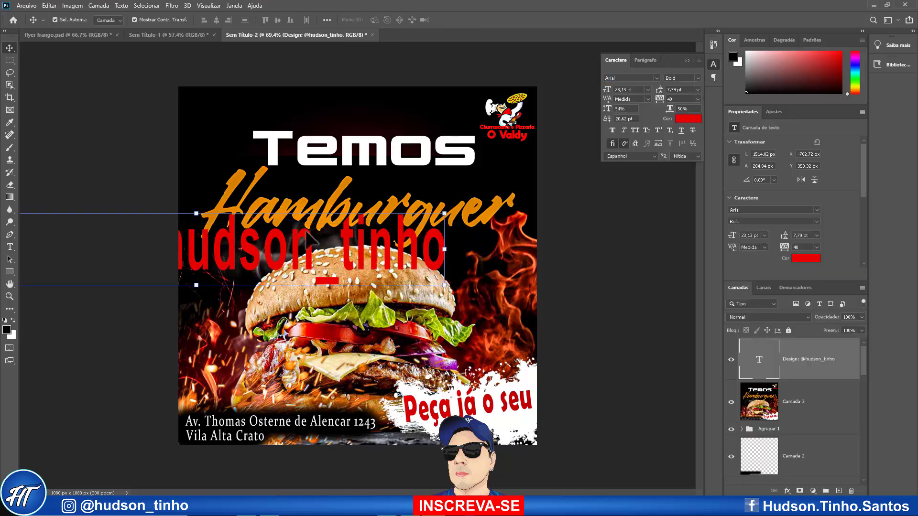
mouse_move(204, 207)
left_mouse_down()
mouse_move(173, 328)
mouse_move(268, 276)
left_mouse_up()
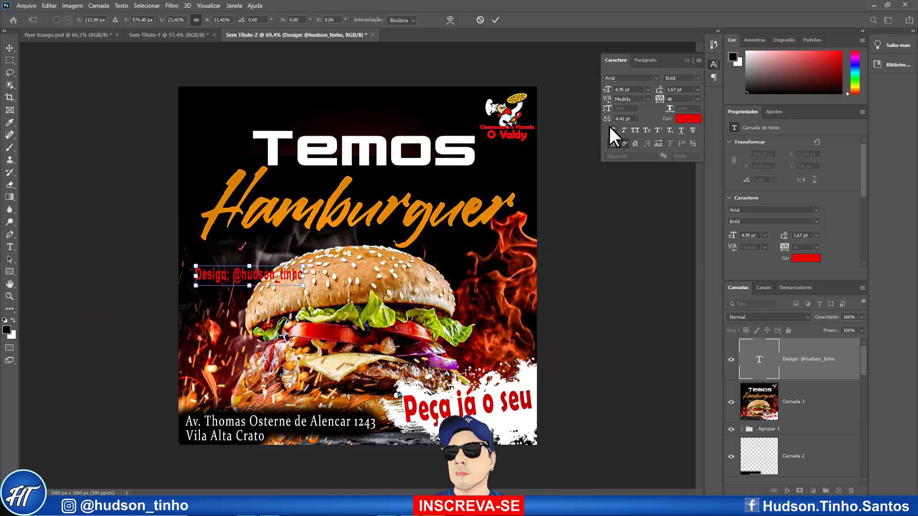
left_click(495, 20)
left_click_drag(606, 118, 607, 122)
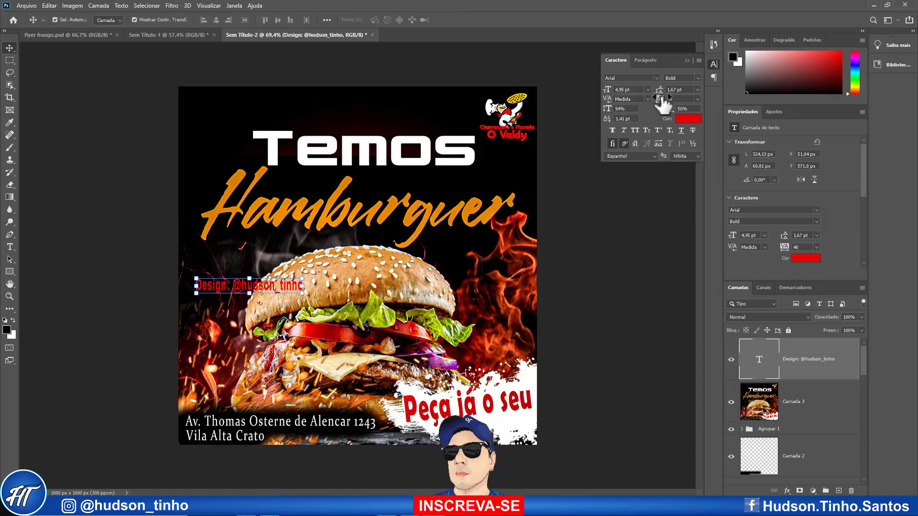
mouse_move(661, 103)
left_mouse_down()
mouse_move(659, 91)
mouse_move(717, 103)
left_mouse_up()
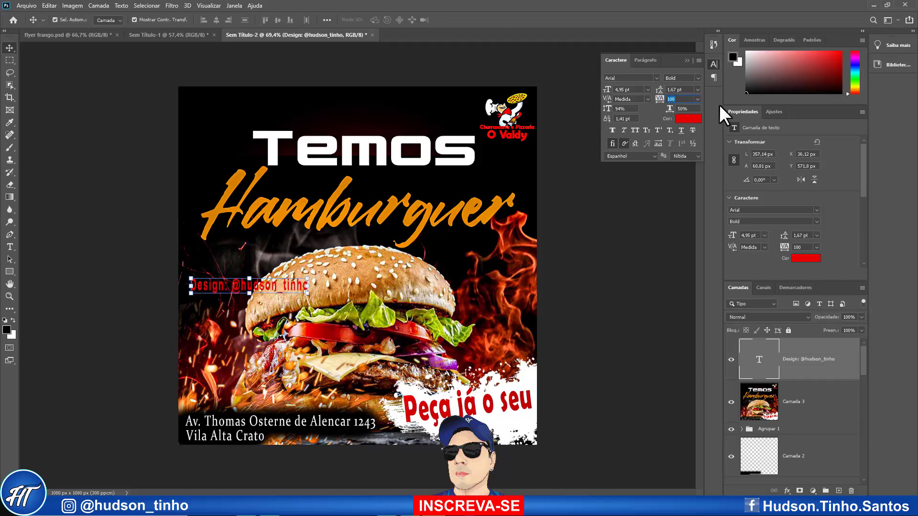
Rotate the credit -90° to vertical, scale it narrower, and move it to the upper-left edge.
left_click_drag(310, 295, 287, 225)
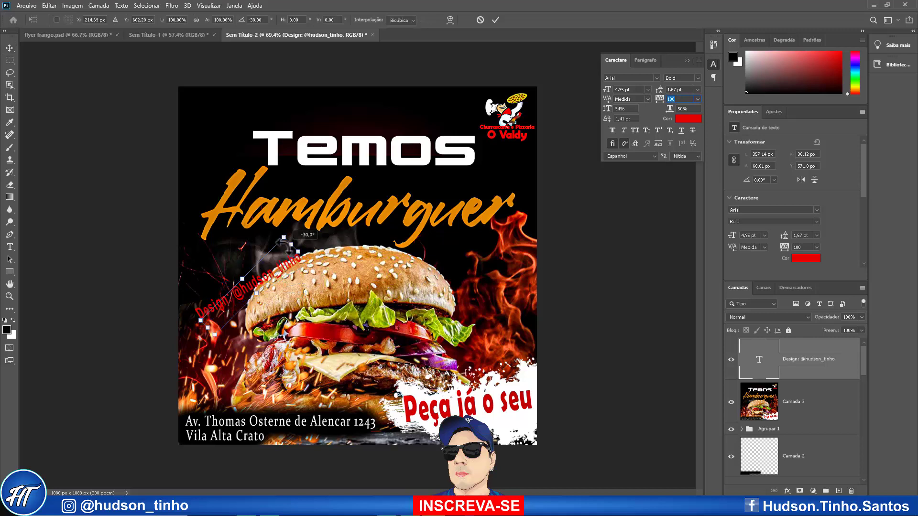
mouse_move(249, 285)
left_mouse_down()
mouse_move(210, 233)
mouse_move(196, 275)
left_mouse_up()
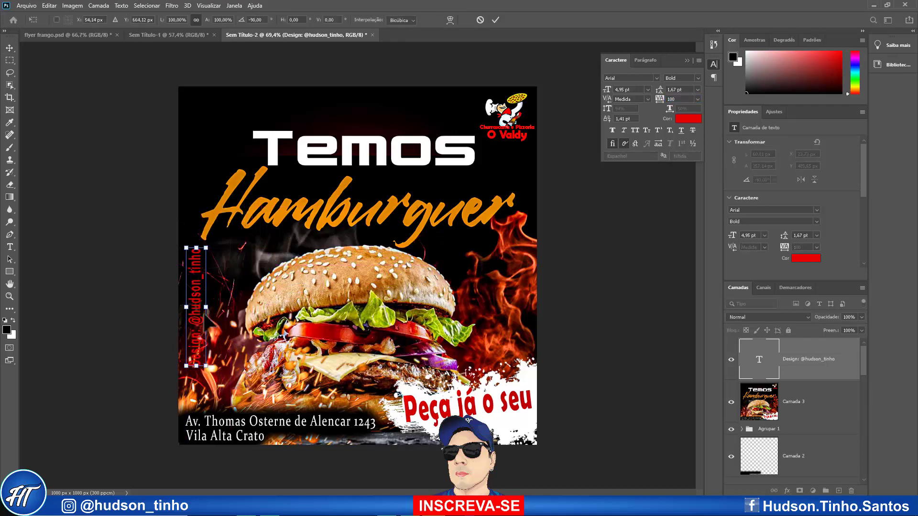
mouse_move(205, 306)
left_mouse_down()
mouse_move(201, 143)
mouse_move(193, 143)
left_mouse_up()
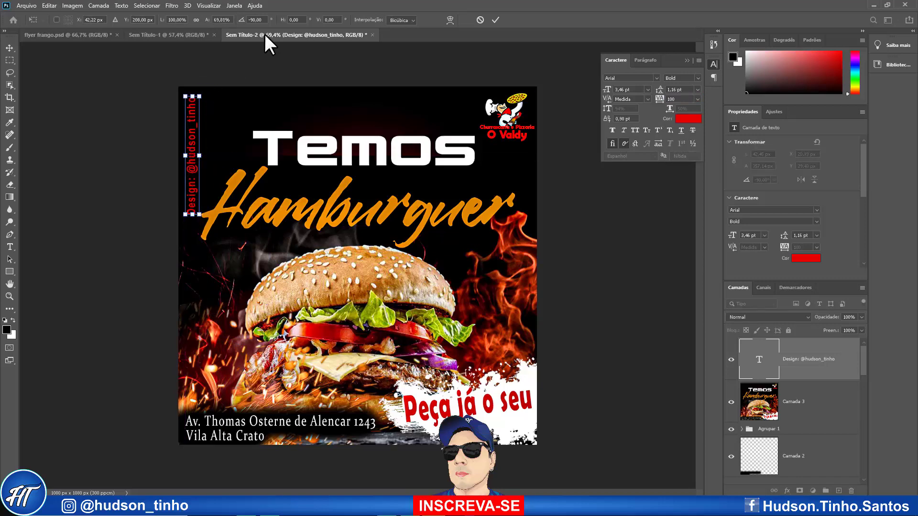
Change the vertical credit's text colour to white.
left_click(495, 20)
left_click(688, 119)
left_click(331, 115)
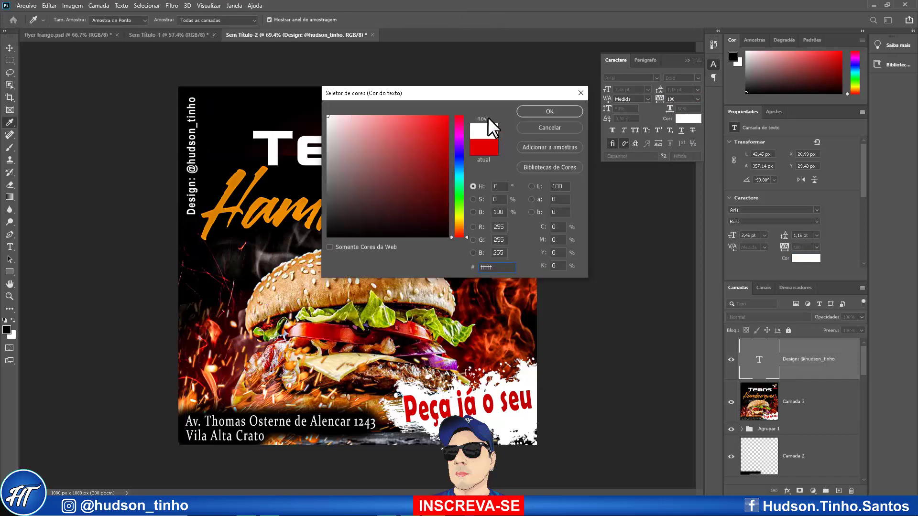
left_click(549, 112)
Scale the credit to about 80% and tuck it into the top-left corner.
left_click(10, 61)
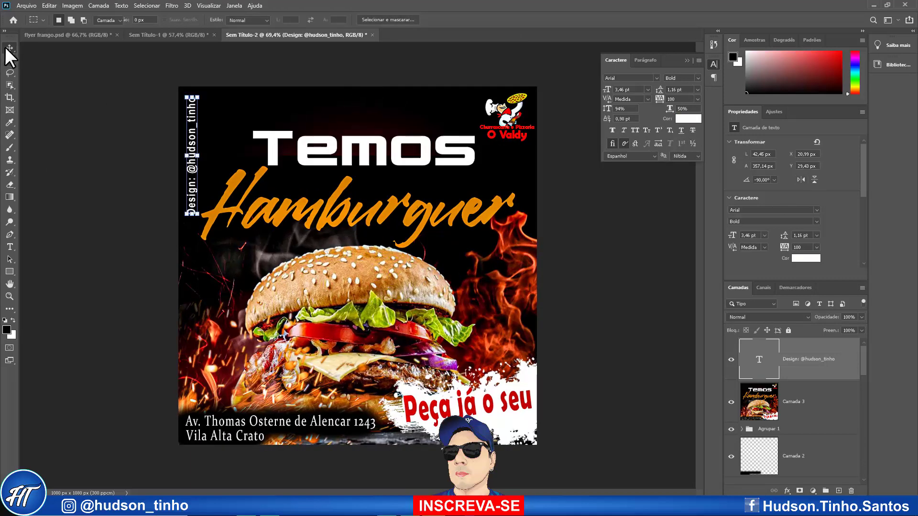
key("v")
mouse_move(191, 143)
left_mouse_down()
mouse_move(177, 292)
mouse_move(221, 144)
left_mouse_up()
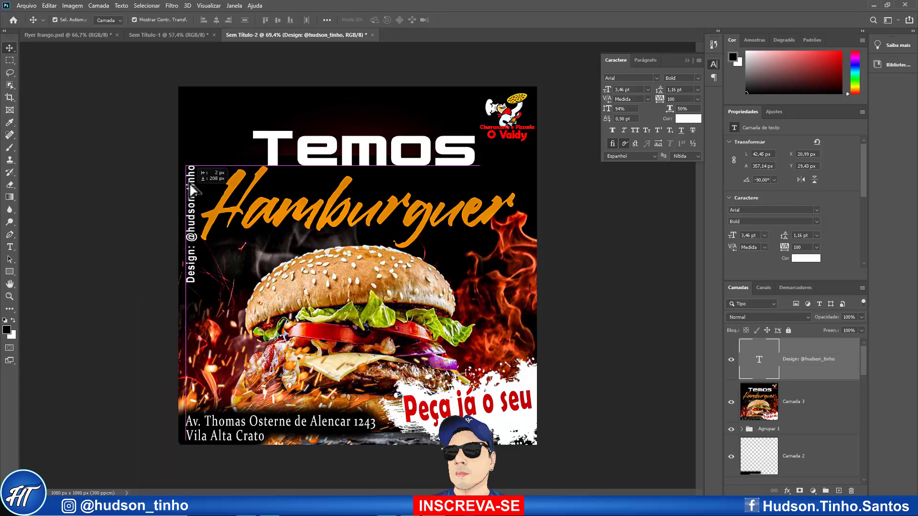
key("ctrl+t")
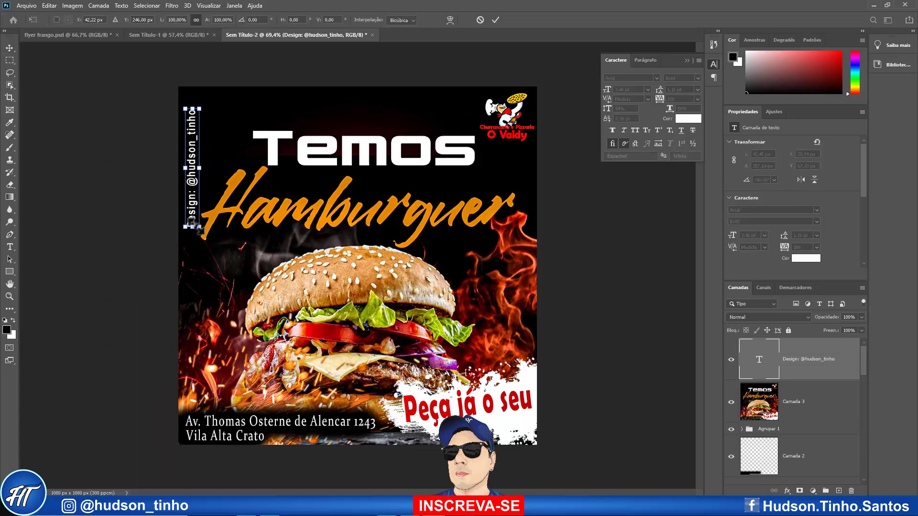
left_click_drag(192, 226, 189, 203)
left_click_drag(193, 144, 195, 132)
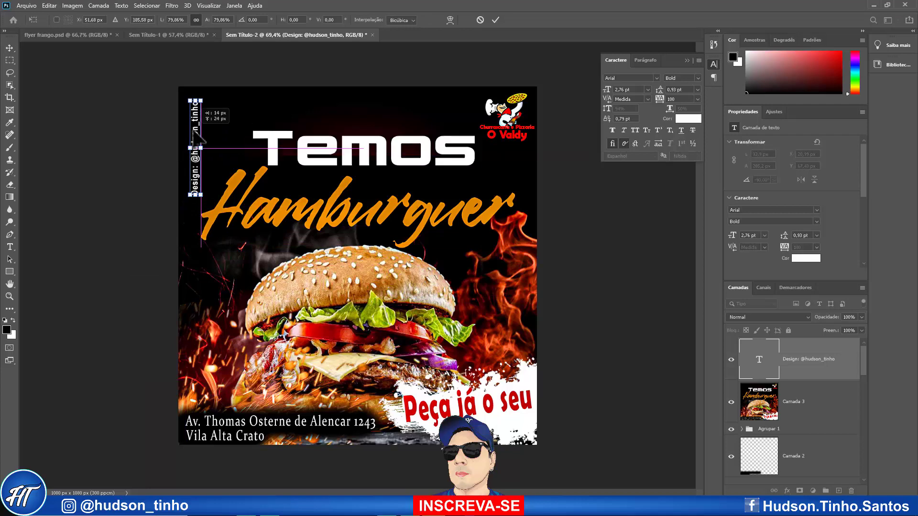
left_click(495, 19)
key("m")
key("ctrl+0")
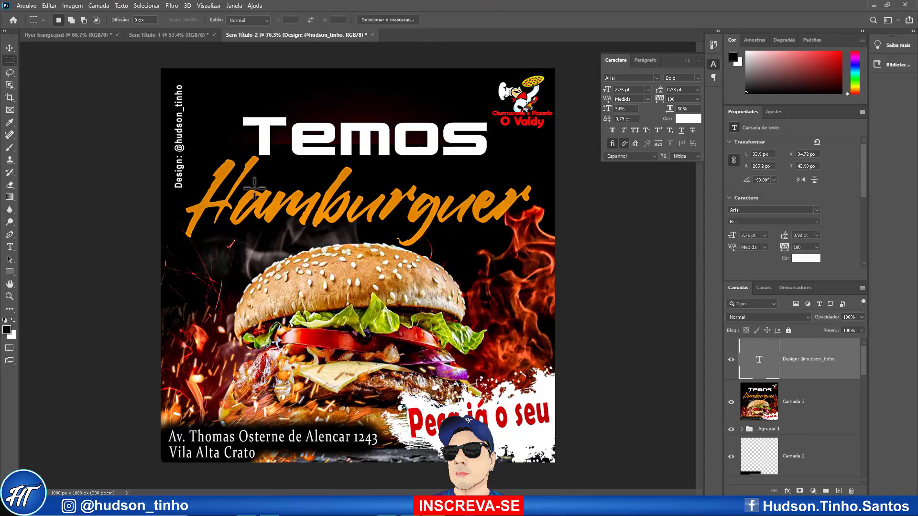